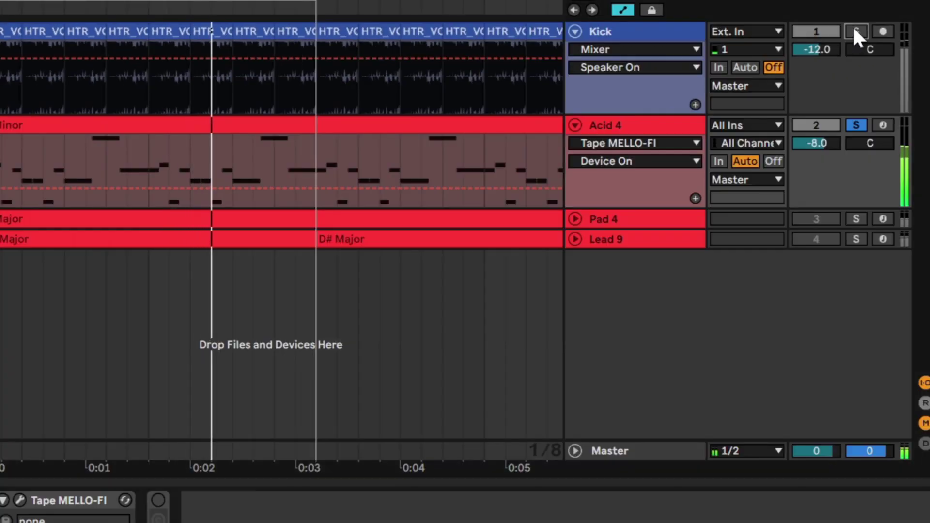
# Step: Solo the Acid 4 track and switch on its Tape MELLO-FI device
pyautogui.click(743, 66)
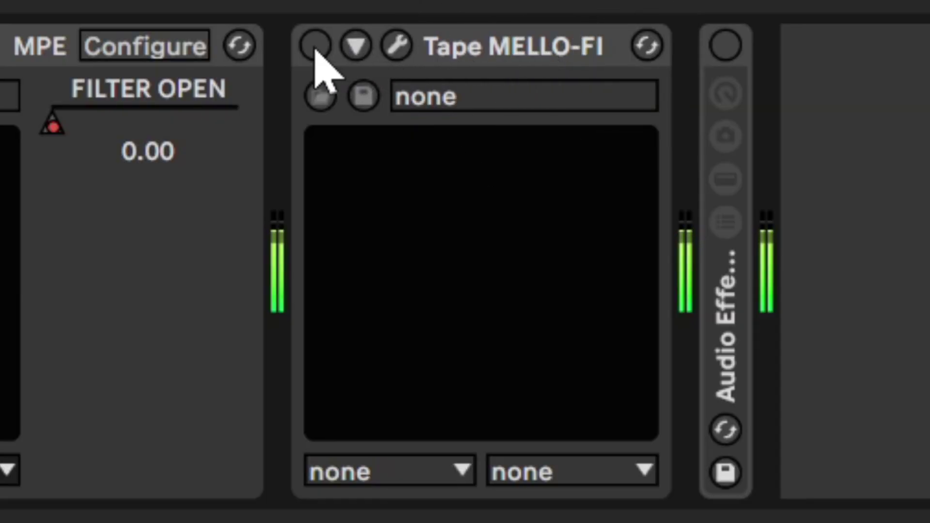
pyautogui.click(316, 46)
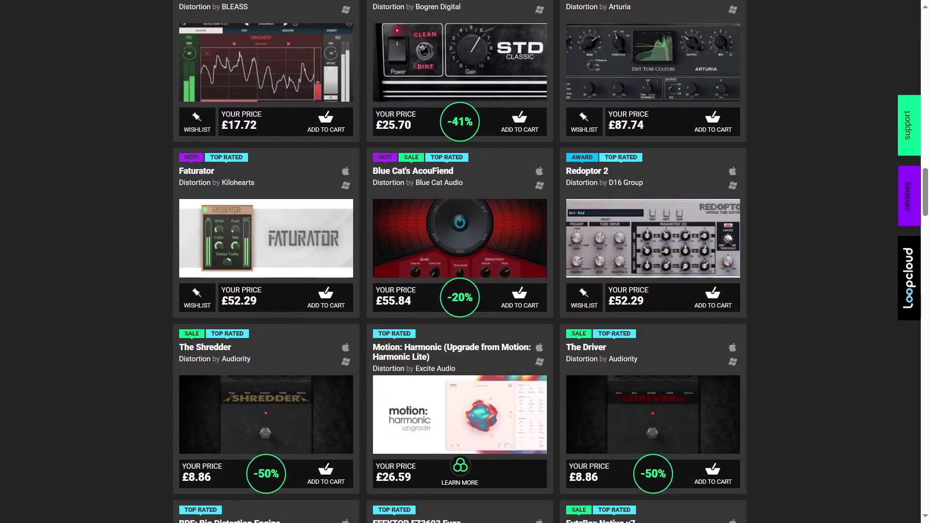
# Step: Scroll down through the Distortion plugin listings in Plugin Boutique
pyautogui.scroll(-13, 460, 262)
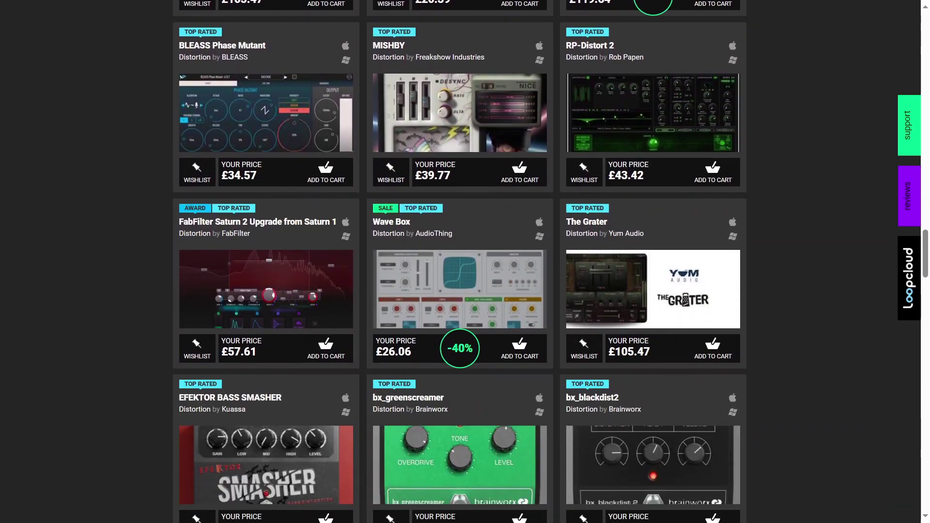
pyautogui.scroll(-7, 460, 261)
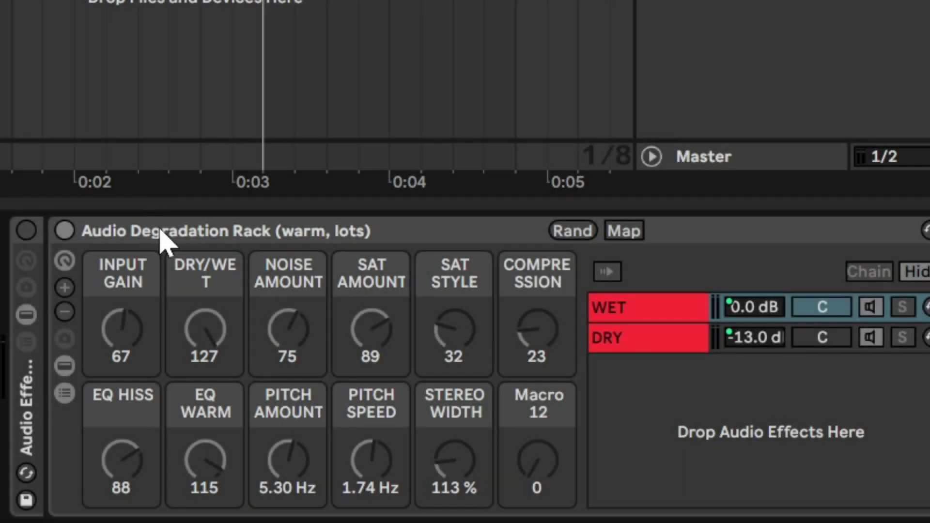
# Step: Toggle the Audio Degradation Rack on, off and on again during playback, leaving it active
pyautogui.click(159, 228)
pyautogui.click(25, 239)
pyautogui.click(27, 234)
pyautogui.click(25, 236)
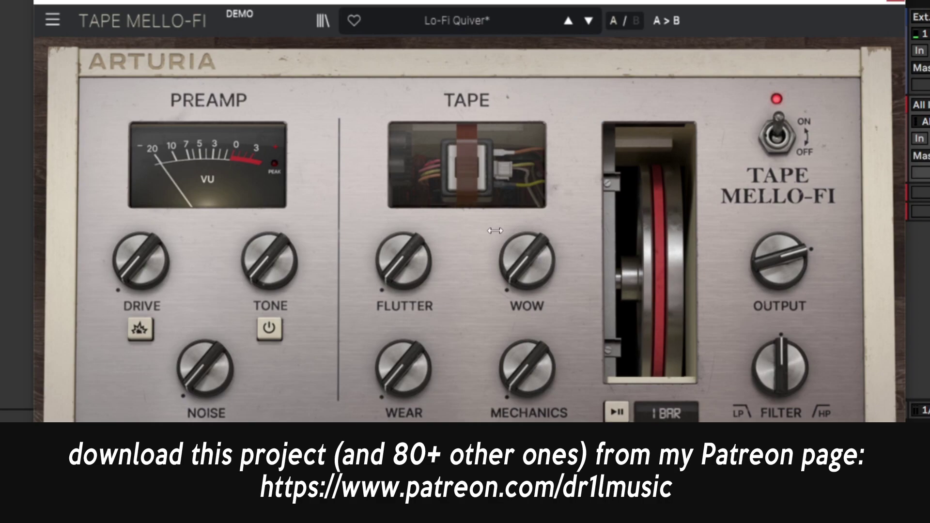
# Step: Bypass-compare Tape MELLO-FI, push preamp Drive up then settle it at 72 %, and check Tone
pyautogui.click(775, 140)
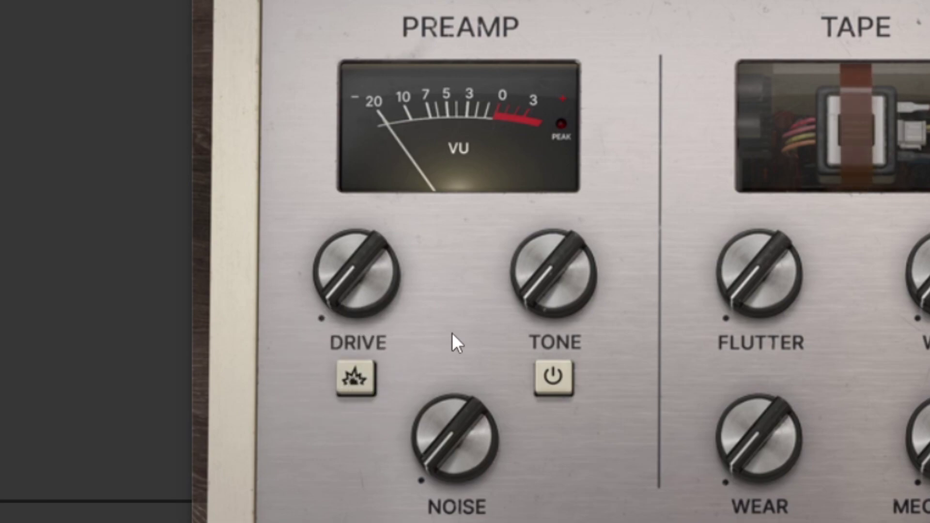
pyautogui.moveTo(364, 307); pyautogui.dragTo(364, 218)
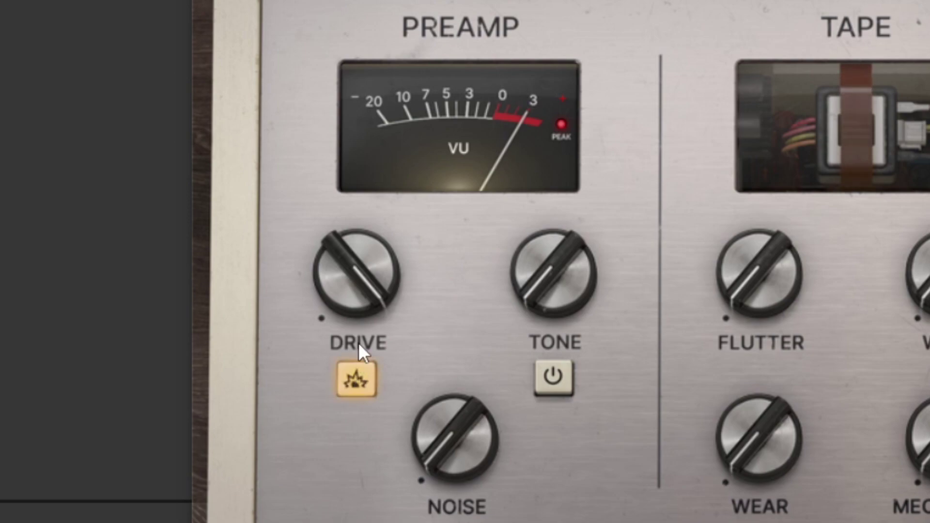
pyautogui.moveTo(360, 308); pyautogui.dragTo(360, 332)
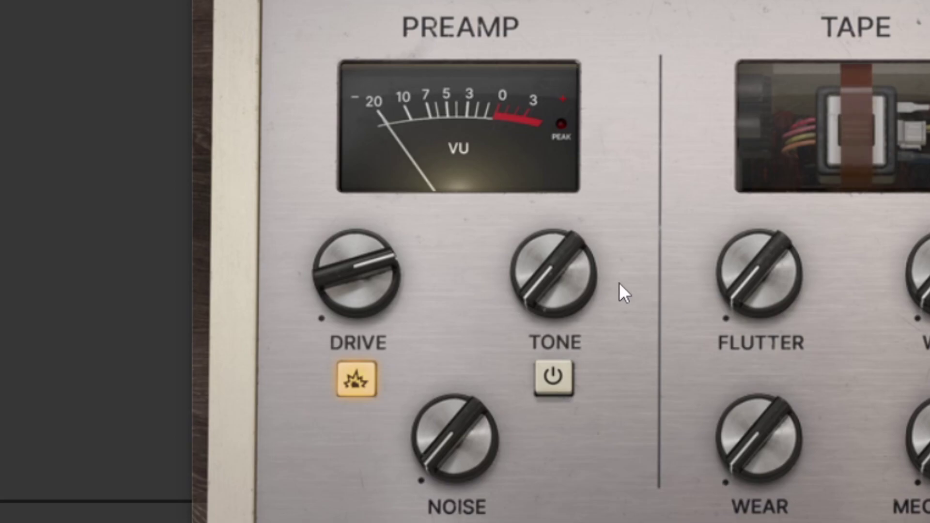
pyautogui.click(569, 275)
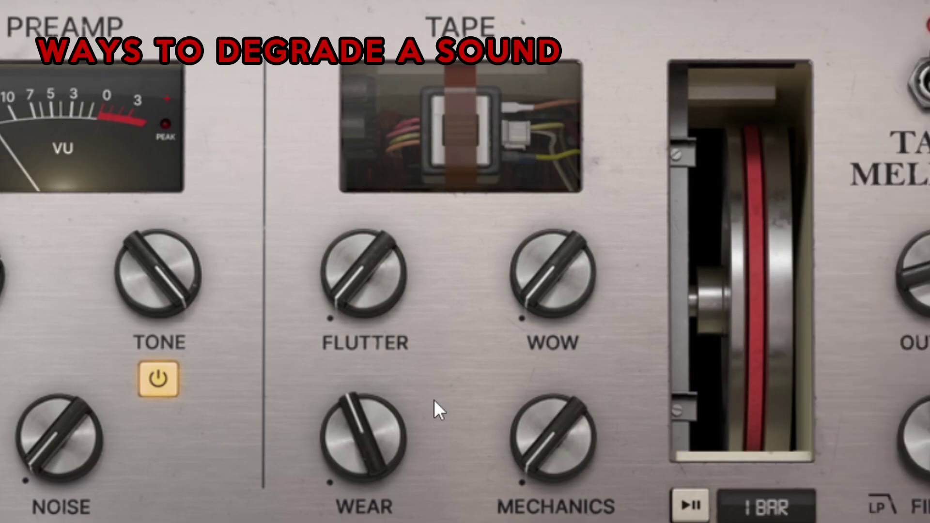
pyautogui.moveTo(391, 281)
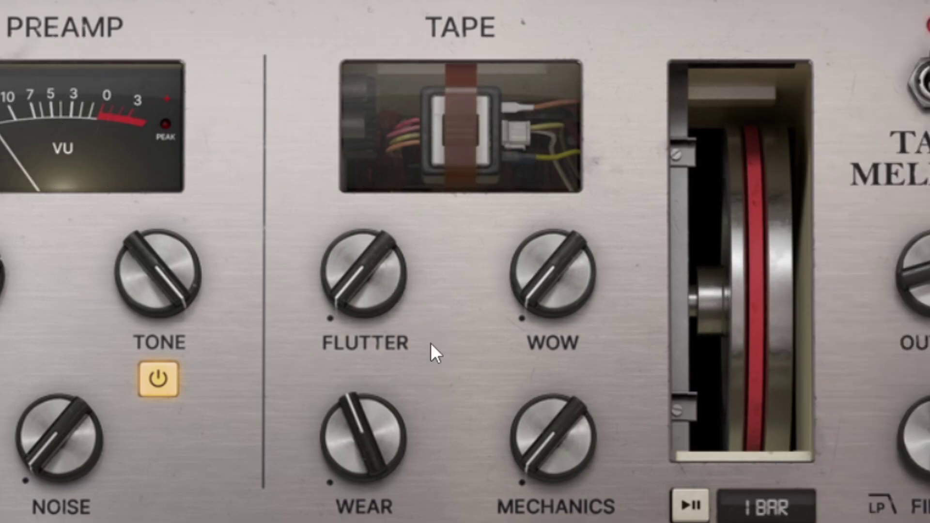
pyautogui.click(391, 288)
pyautogui.click(525, 275)
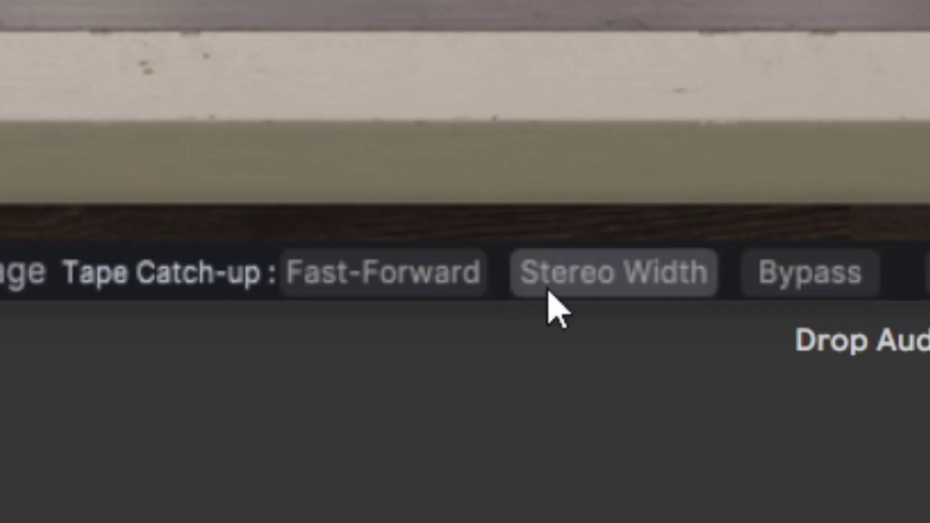
# Step: Enable Stereo Width, compare it off and on, and leave Wow at about 20 %
pyautogui.click(567, 293)
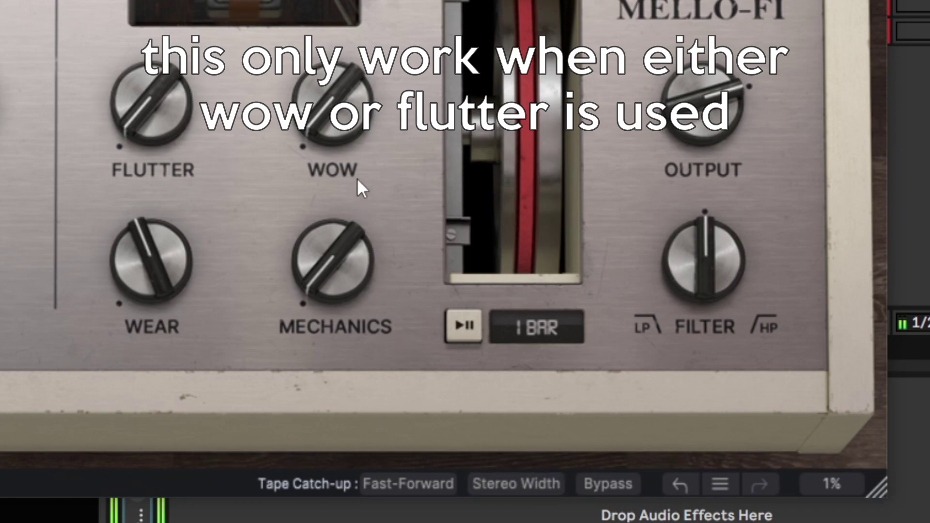
pyautogui.moveTo(355, 171); pyautogui.dragTo(356, 121)
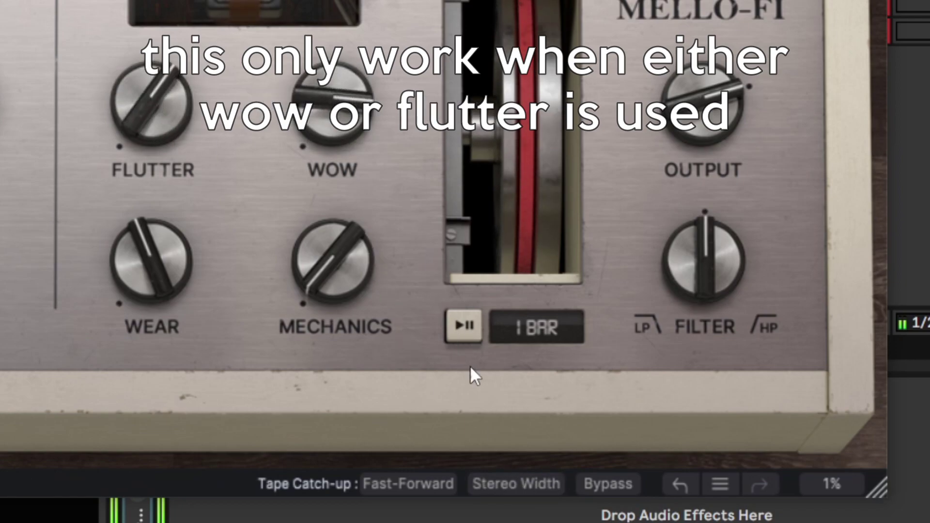
pyautogui.click(504, 484)
pyautogui.click(505, 485)
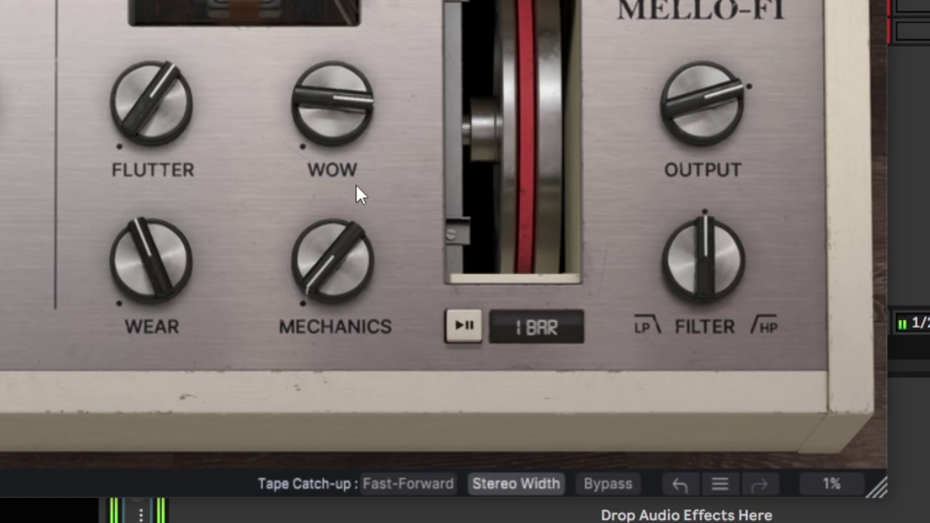
pyautogui.moveTo(327, 148); pyautogui.dragTo(266, 161)
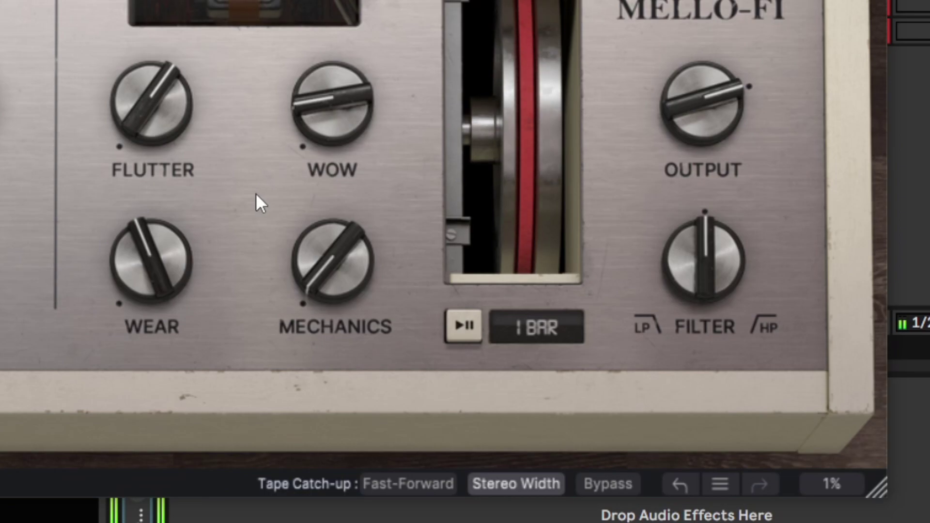
pyautogui.moveTo(716, 272)
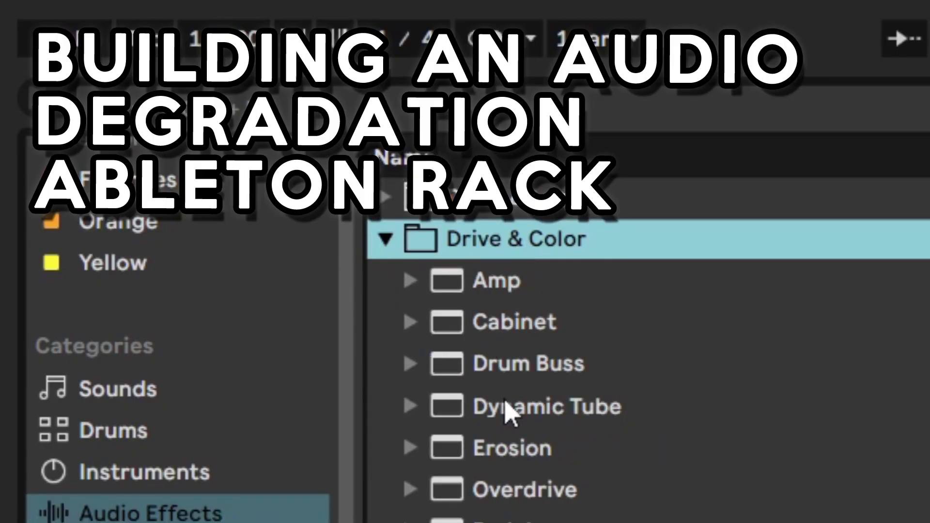
# Step: Add Dynamic Tube from Drive & Color and reset its Drive and Bias to zero
pyautogui.click(586, 416)
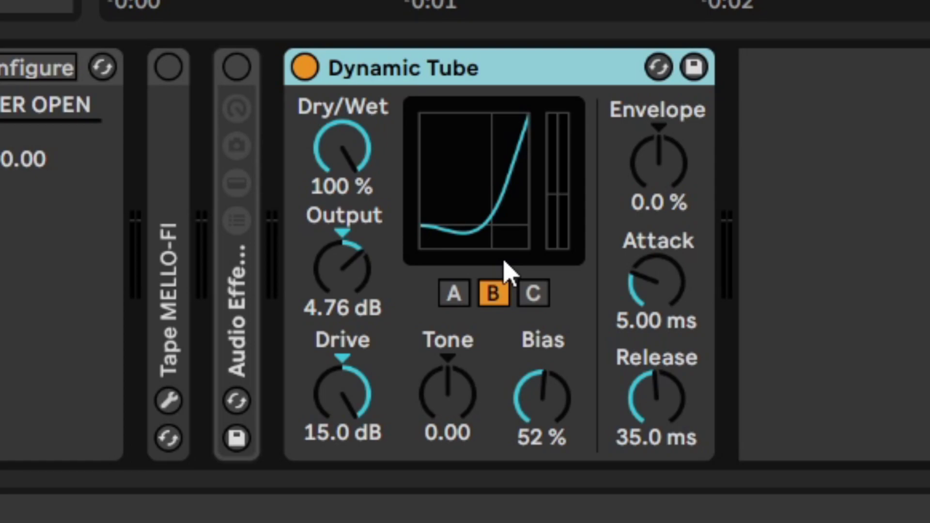
pyautogui.click(349, 391)
pyautogui.click(555, 410)
pyautogui.click(451, 405)
pyautogui.doubleClick(341, 383)
pyautogui.click(530, 410)
pyautogui.doubleClick(528, 409)
pyautogui.click(335, 146)
pyautogui.click(334, 274)
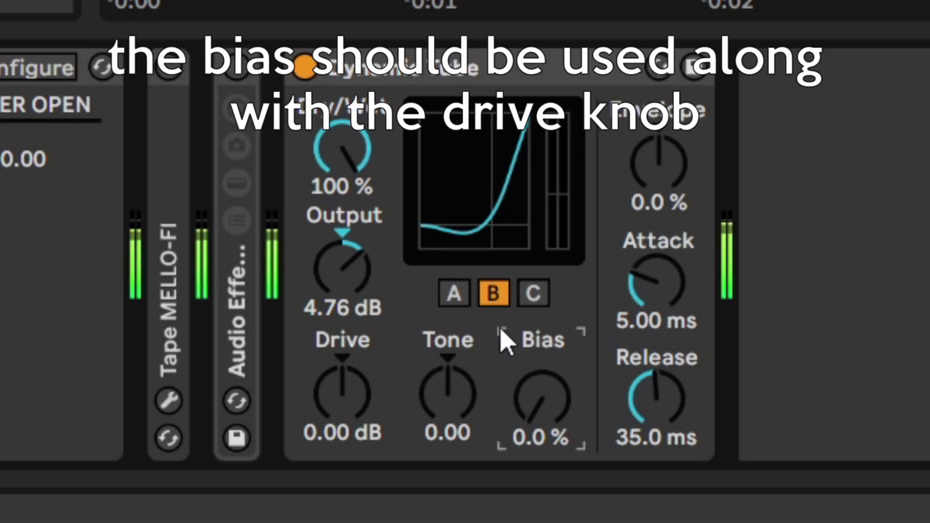
# Step: Raise Drive to 15 dB and Bias to about 64 %, compare styles, settle on A, adjust Tone
pyautogui.moveTo(343, 405); pyautogui.dragTo(342, 346)
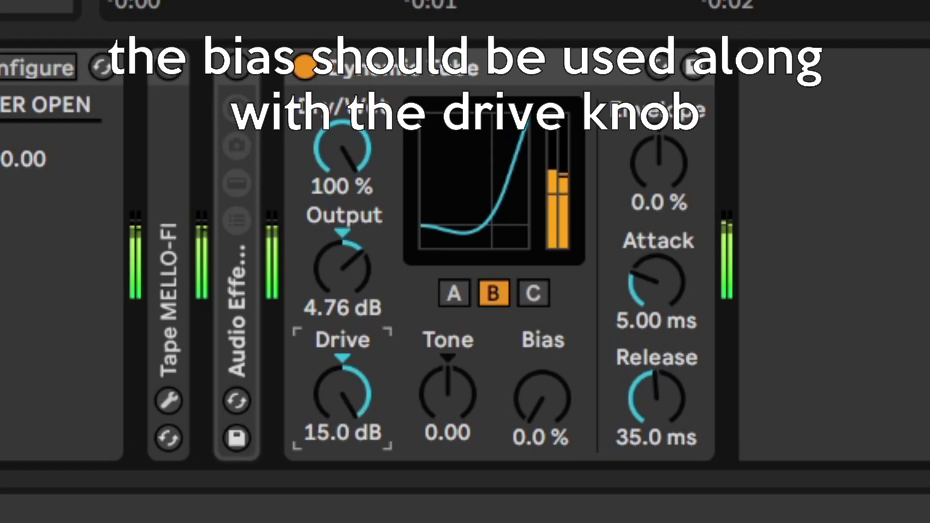
pyautogui.moveTo(560, 415)
pyautogui.mouseDown()
pyautogui.moveTo(561, 371)
pyautogui.moveTo(558, 409)
pyautogui.mouseUp()
pyautogui.click(530, 298)
pyautogui.click(492, 296)
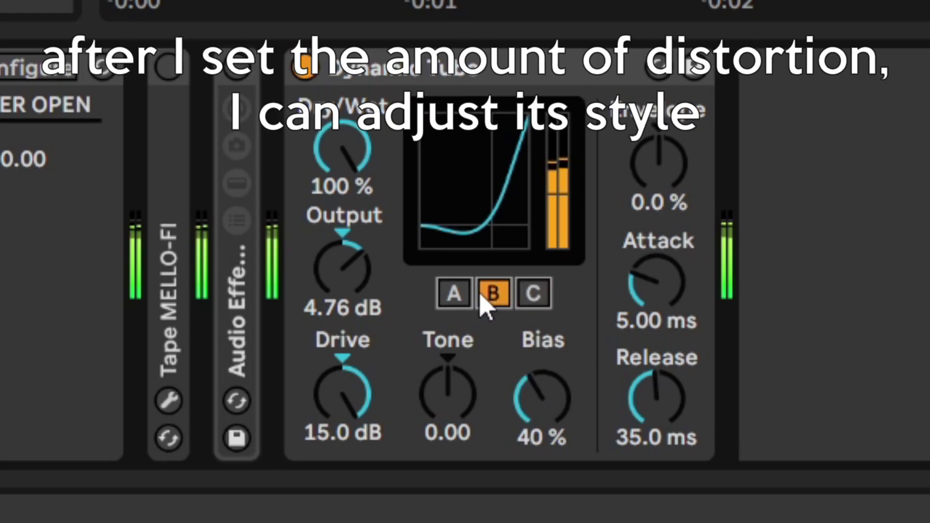
pyautogui.click(460, 294)
pyautogui.click(494, 297)
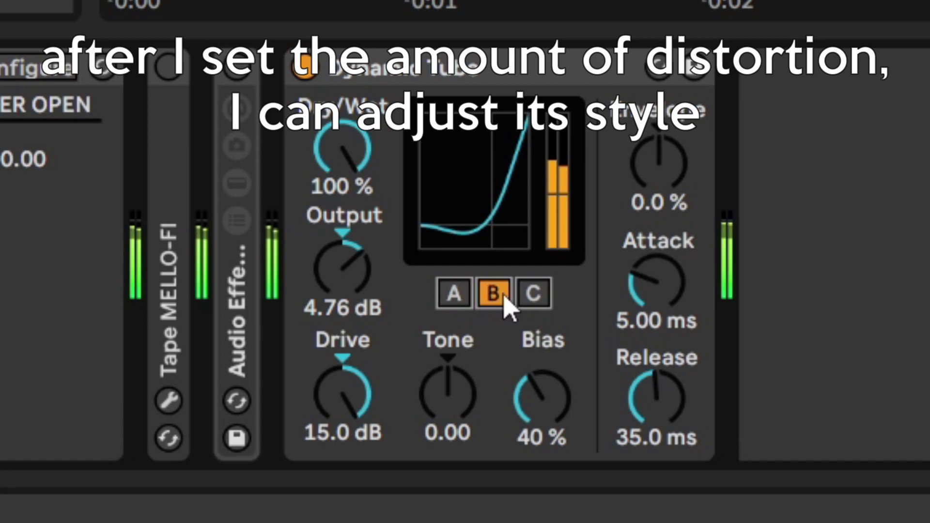
pyautogui.click(532, 296)
pyautogui.moveTo(557, 395); pyautogui.dragTo(556, 371)
pyautogui.click(492, 296)
pyautogui.click(453, 297)
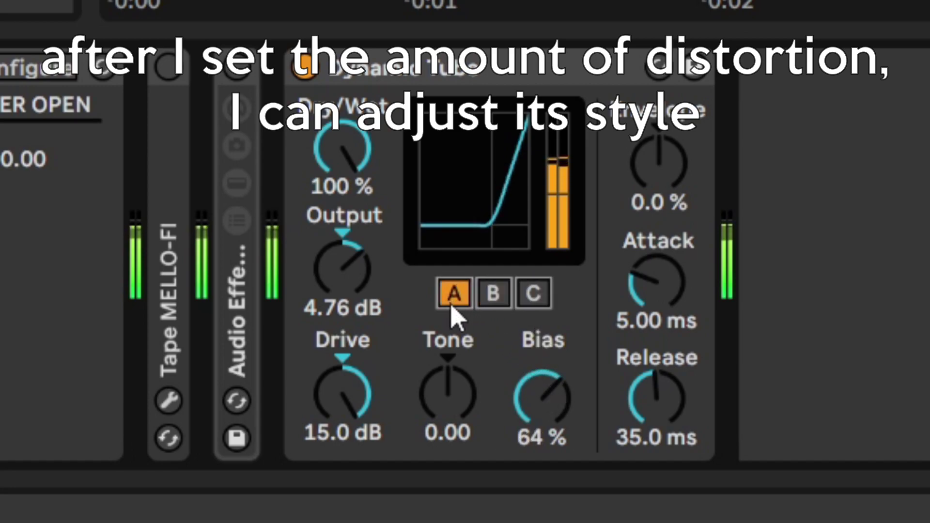
pyautogui.moveTo(453, 390)
pyautogui.mouseDown()
pyautogui.moveTo(454, 342)
pyautogui.moveTo(453, 424)
pyautogui.moveTo(454, 397)
pyautogui.mouseUp()
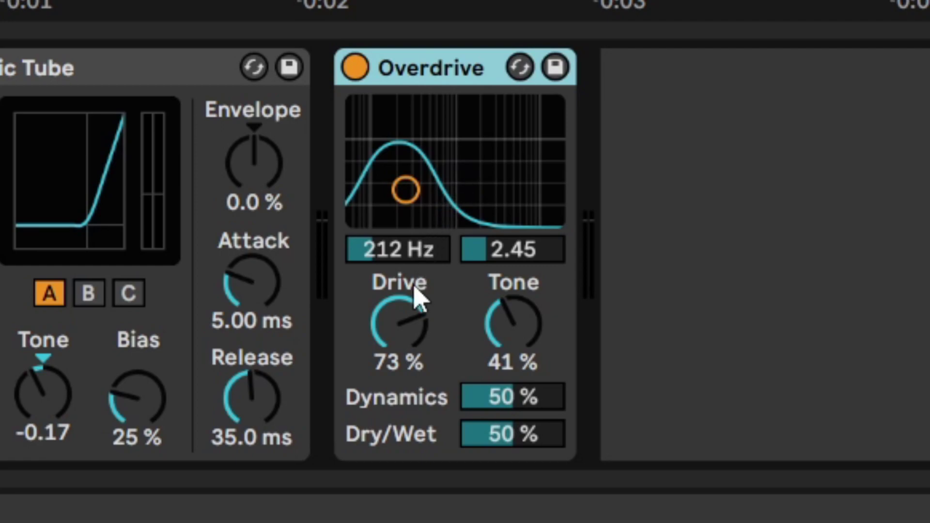
# Step: Tune the Overdrive band to 755 Hz with width 2.16 and lower Drive to 50 %
pyautogui.click(415, 320)
pyautogui.click(405, 198)
pyautogui.moveTo(420, 251); pyautogui.dragTo(421, 291)
pyautogui.moveTo(492, 258)
pyautogui.mouseDown()
pyautogui.moveTo(493, 228)
pyautogui.moveTo(492, 290)
pyautogui.moveTo(493, 261)
pyautogui.mouseUp()
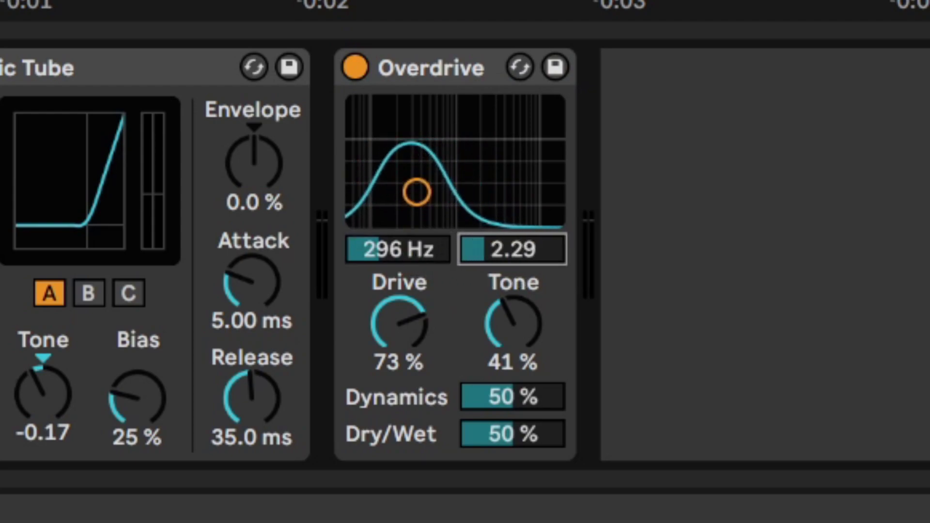
pyautogui.click(529, 397)
pyautogui.click(514, 334)
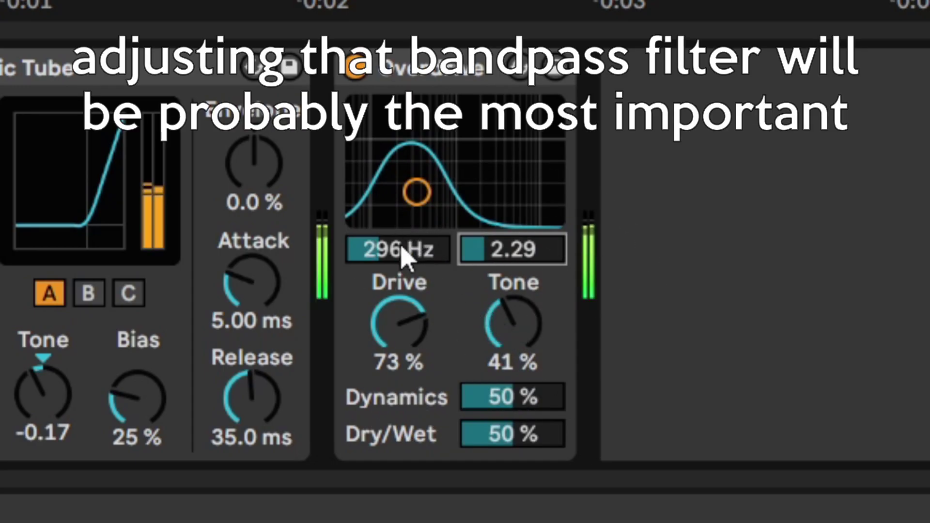
pyautogui.moveTo(400, 247); pyautogui.dragTo(438, 274)
pyautogui.moveTo(482, 249)
pyautogui.mouseDown()
pyautogui.moveTo(482, 224)
pyautogui.moveTo(482, 250)
pyautogui.mouseUp()
pyautogui.moveTo(399, 249); pyautogui.dragTo(426, 266)
pyautogui.moveTo(407, 318)
pyautogui.mouseDown()
pyautogui.moveTo(407, 363)
pyautogui.moveTo(407, 324)
pyautogui.mouseUp()
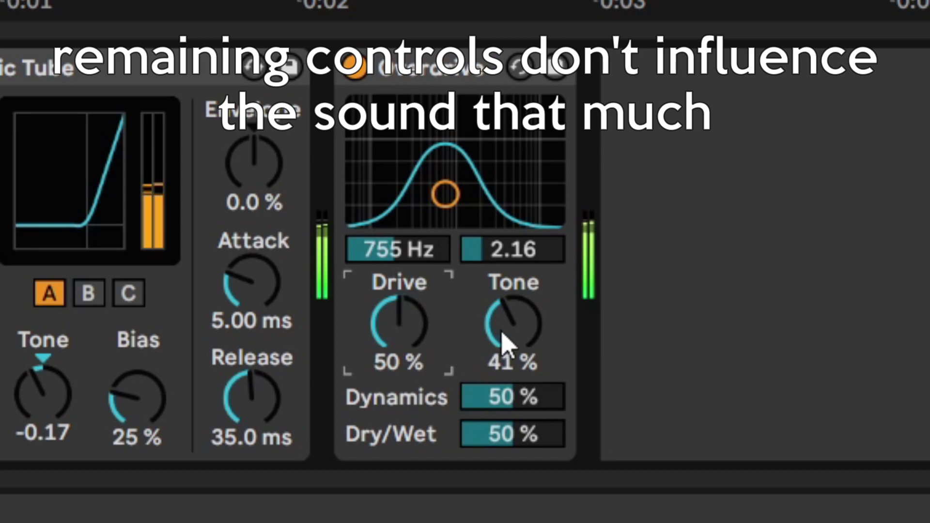
# Step: Set Overdrive Tone to 43 %, Dynamics 70 %, Dry/Wet 19 %, then A/B it with bypass
pyautogui.moveTo(504, 339)
pyautogui.mouseDown()
pyautogui.moveTo(504, 299)
pyautogui.moveTo(504, 352)
pyautogui.moveTo(504, 339)
pyautogui.mouseUp()
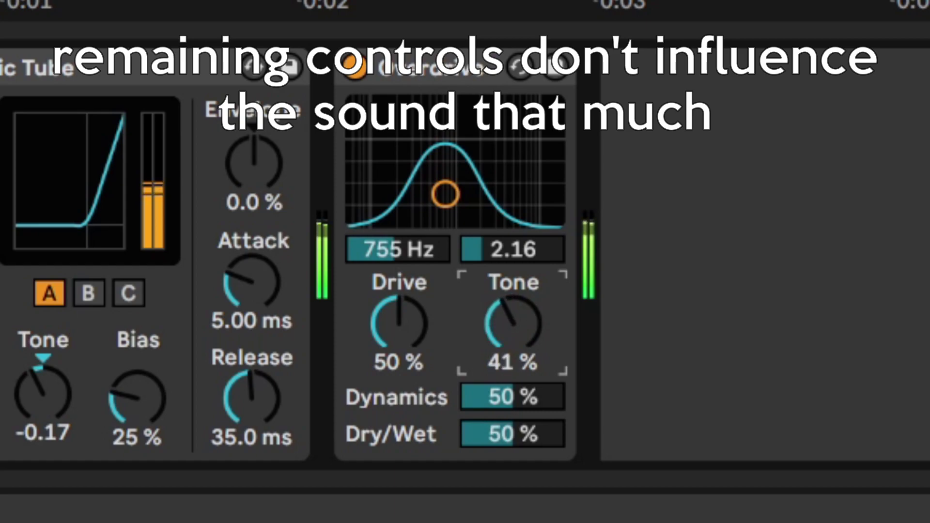
pyautogui.click(515, 402)
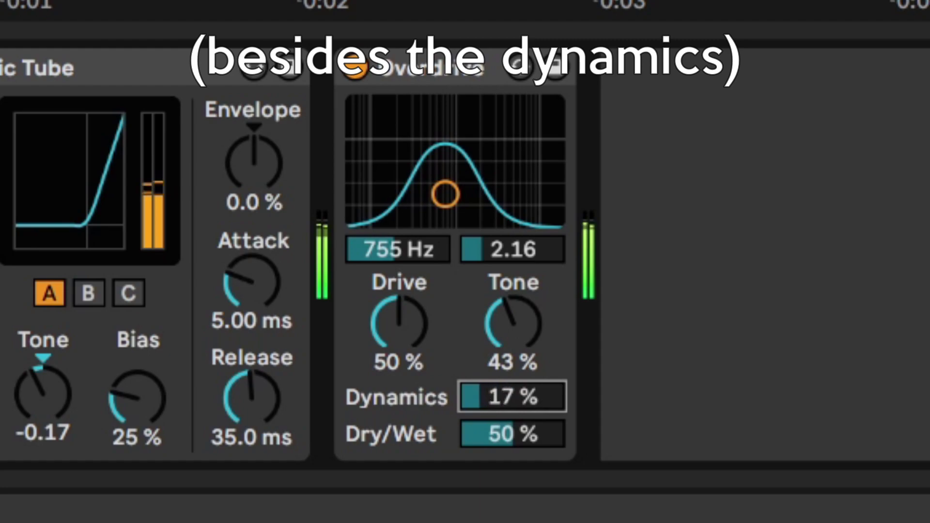
pyautogui.moveTo(515, 402); pyautogui.dragTo(515, 397)
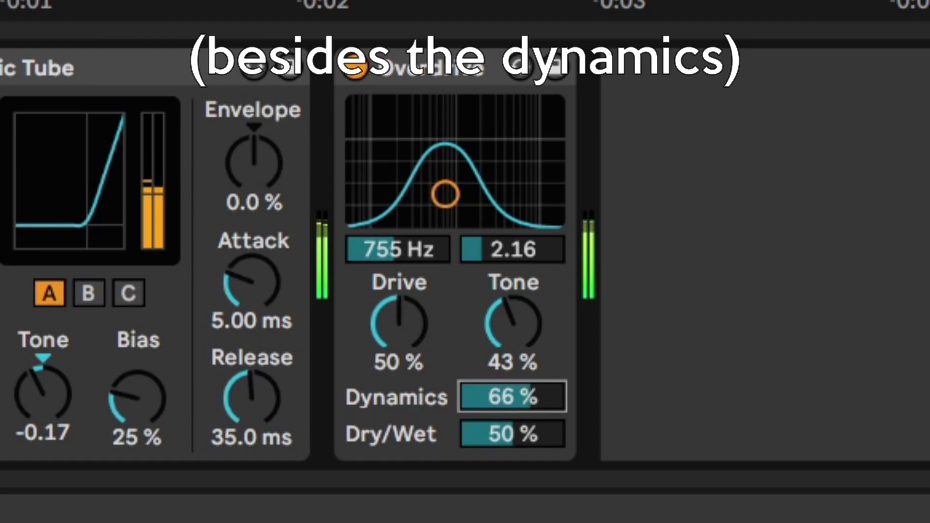
pyautogui.moveTo(514, 397); pyautogui.dragTo(515, 404)
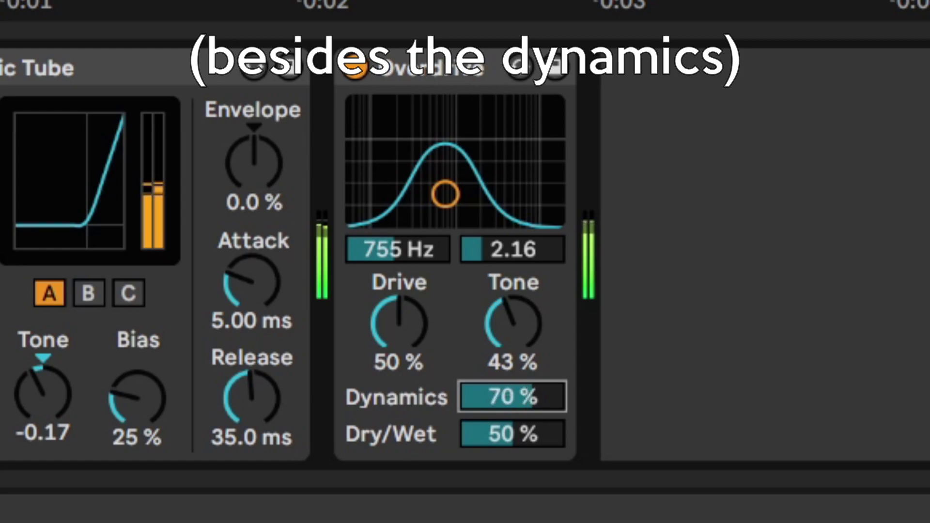
pyautogui.moveTo(528, 433); pyautogui.dragTo(527, 440)
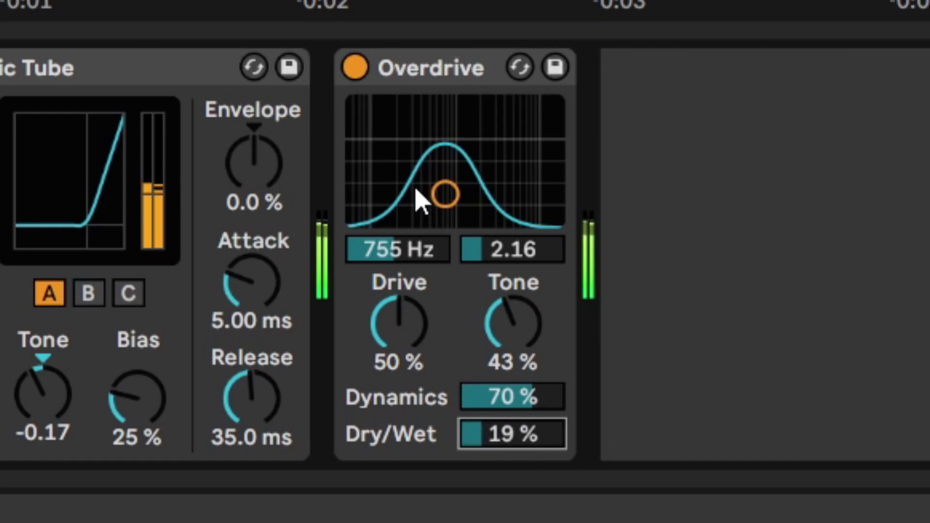
pyautogui.click(356, 68)
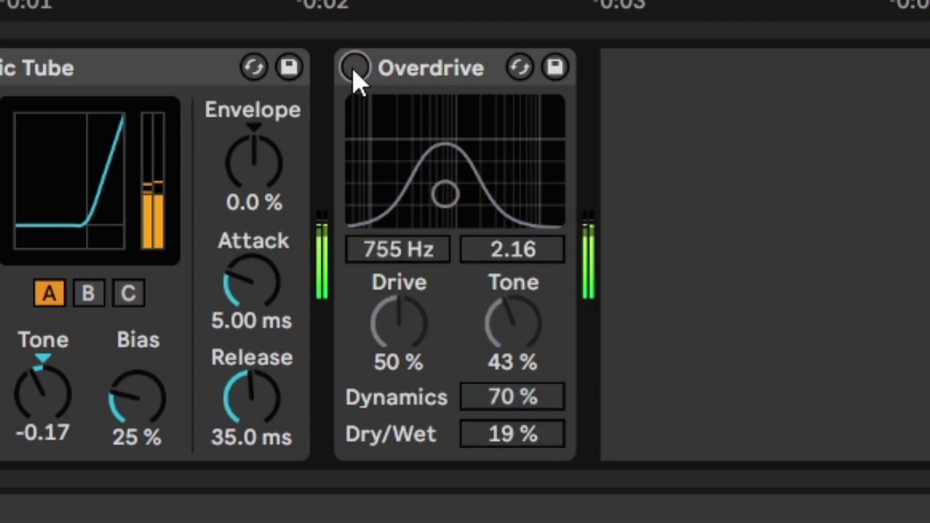
pyautogui.click(355, 68)
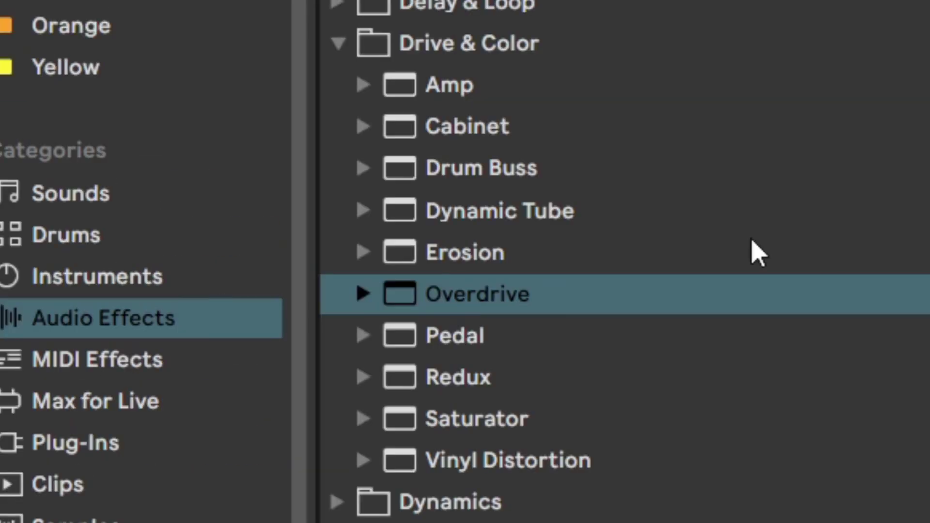
# Step: Insert Erosion before Dynamic Tube and rough in its frequency, width and amount
pyautogui.click(450, 254)
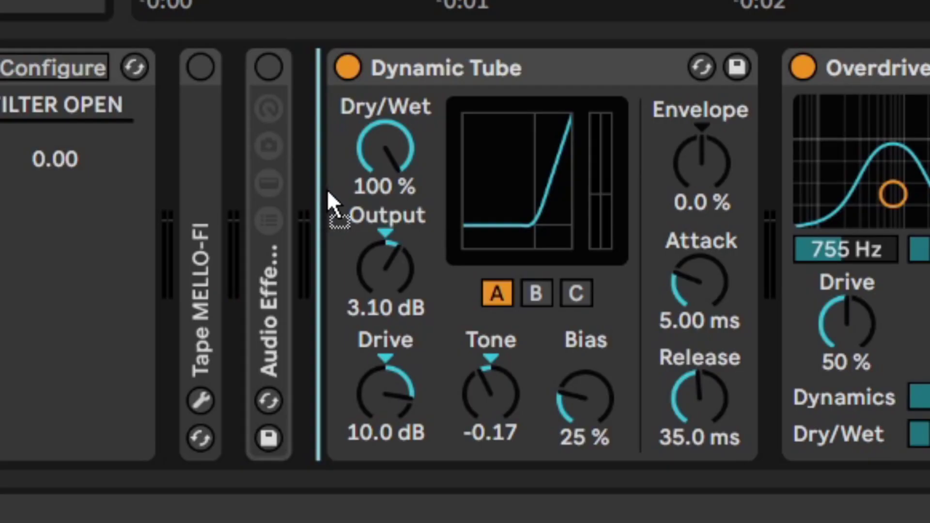
pyautogui.moveTo(326, 202); pyautogui.dragTo(334, 206)
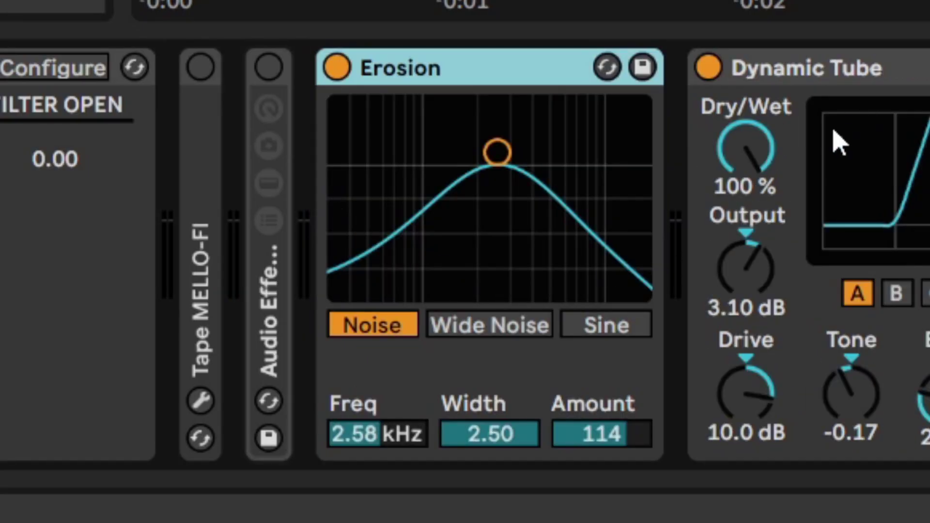
pyautogui.moveTo(395, 446); pyautogui.dragTo(415, 438)
pyautogui.moveTo(480, 446)
pyautogui.mouseDown()
pyautogui.moveTo(480, 477)
pyautogui.moveTo(480, 444)
pyautogui.mouseUp()
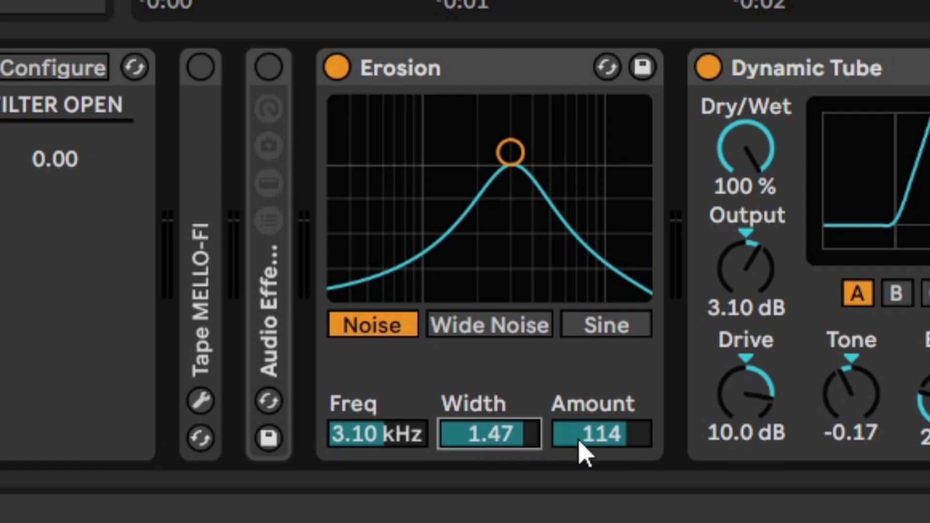
pyautogui.moveTo(592, 456)
pyautogui.mouseDown()
pyautogui.moveTo(593, 490)
pyautogui.moveTo(593, 453)
pyautogui.moveTo(593, 462)
pyautogui.mouseUp()
# Step: Choose Wide Noise over Noise, set 2.64 kHz, width 0.33, amount 43.9, then bypass-compare
pyautogui.click(515, 330)
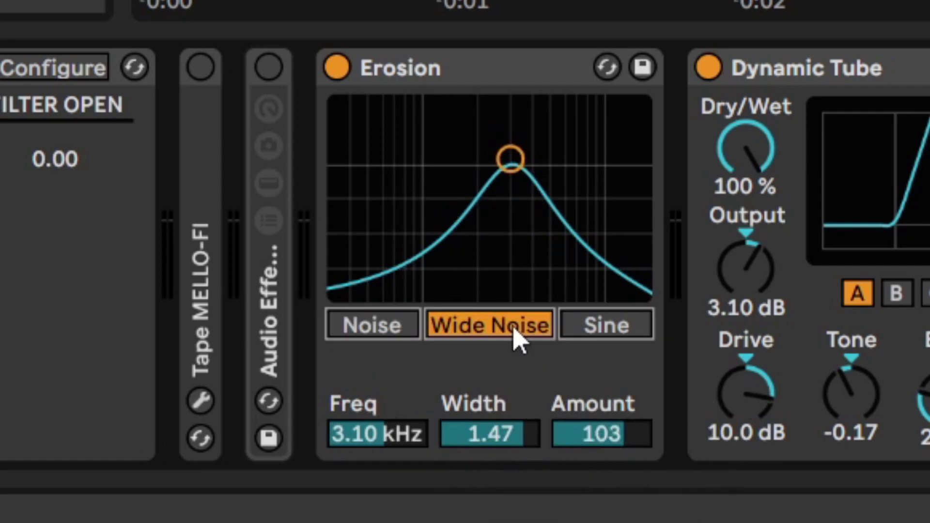
pyautogui.click(399, 324)
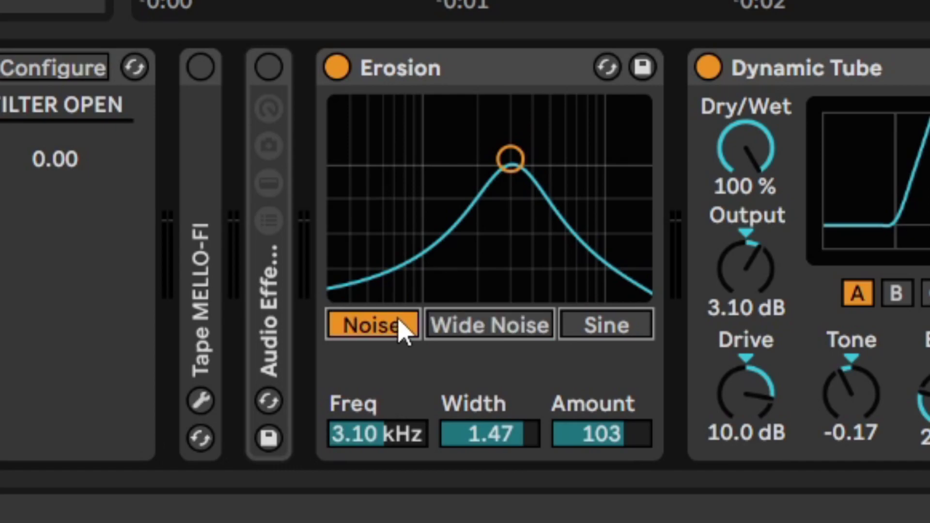
pyautogui.click(493, 339)
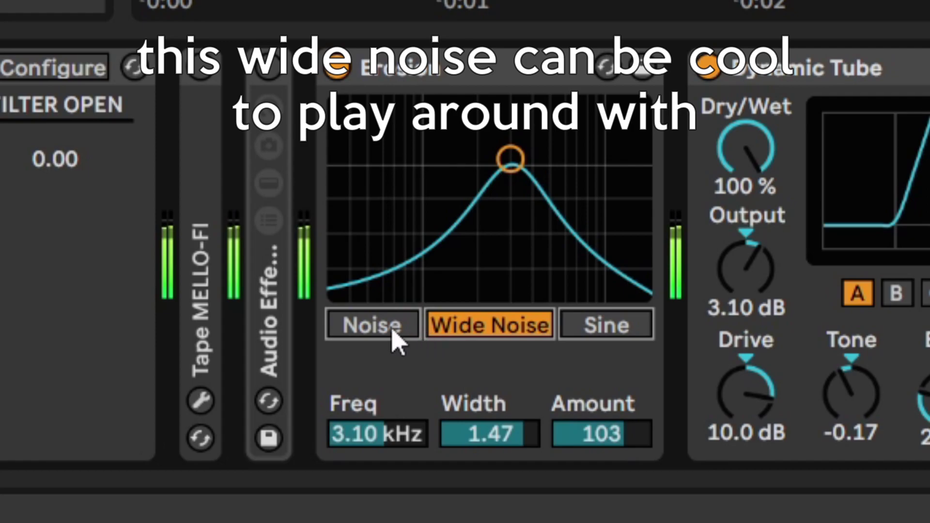
pyautogui.click(391, 329)
pyautogui.click(500, 329)
pyautogui.moveTo(405, 436)
pyautogui.mouseDown()
pyautogui.moveTo(405, 395)
pyautogui.moveTo(405, 451)
pyautogui.moveTo(404, 419)
pyautogui.moveTo(412, 442)
pyautogui.mouseUp()
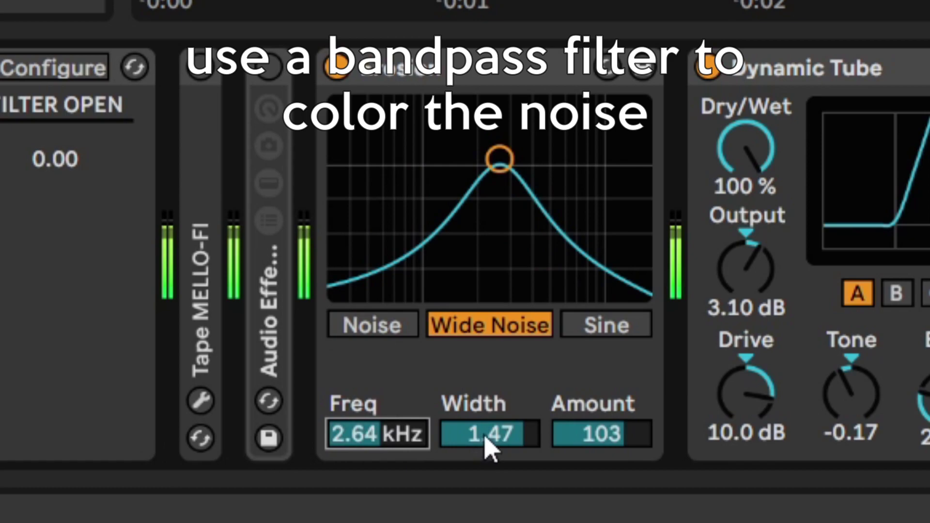
pyautogui.moveTo(486, 443); pyautogui.dragTo(486, 479)
pyautogui.moveTo(601, 434); pyautogui.dragTo(601, 478)
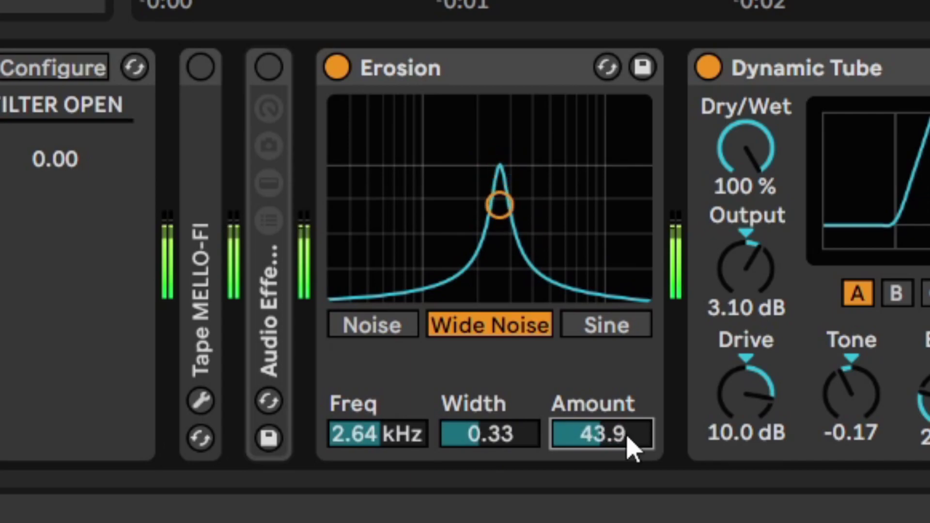
pyautogui.click(337, 73)
# Step: Re-enable Erosion and insert Redux between Erosion and Dynamic Tube
pyautogui.click(337, 73)
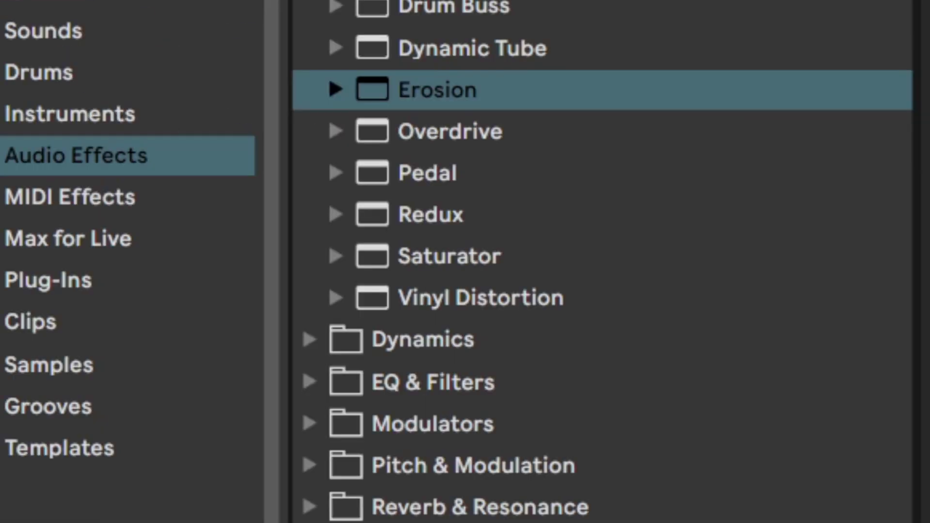
pyautogui.click(427, 226)
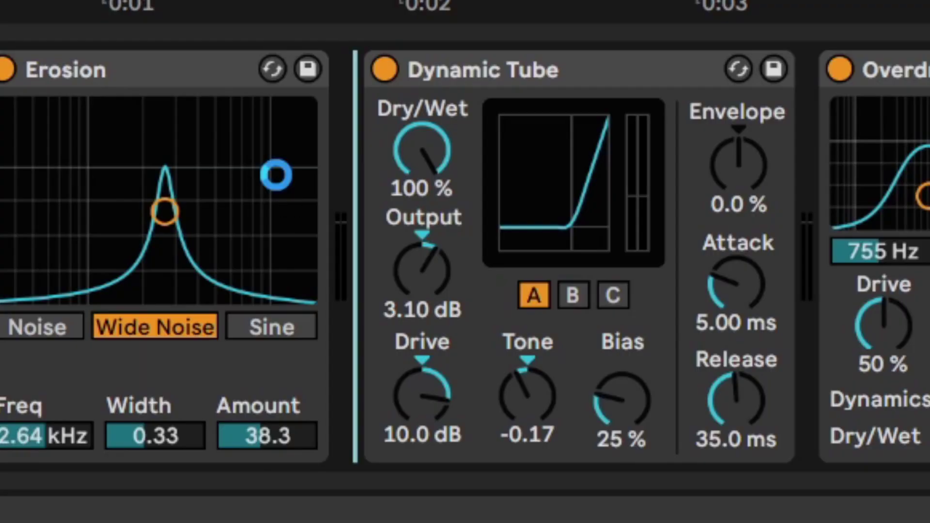
pyautogui.moveTo(427, 226); pyautogui.dragTo(436, 187)
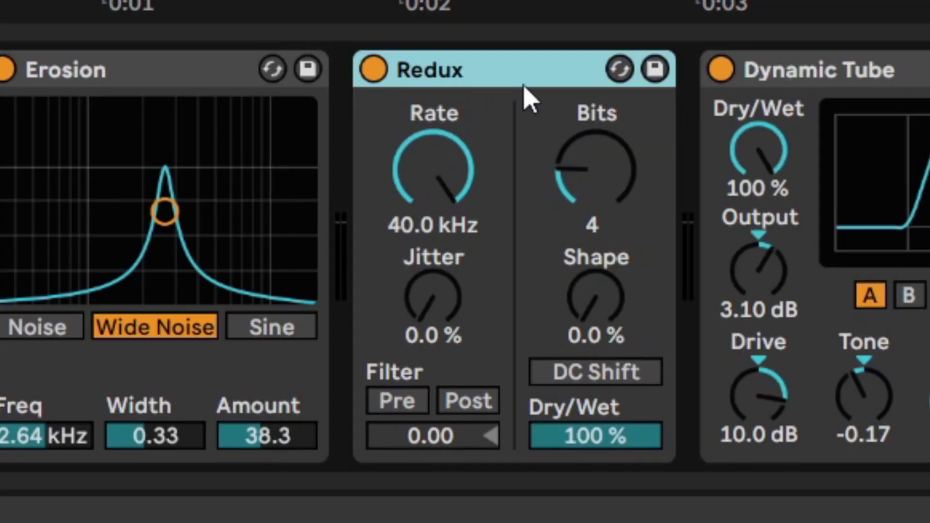
pyautogui.click(597, 170)
pyautogui.click(598, 296)
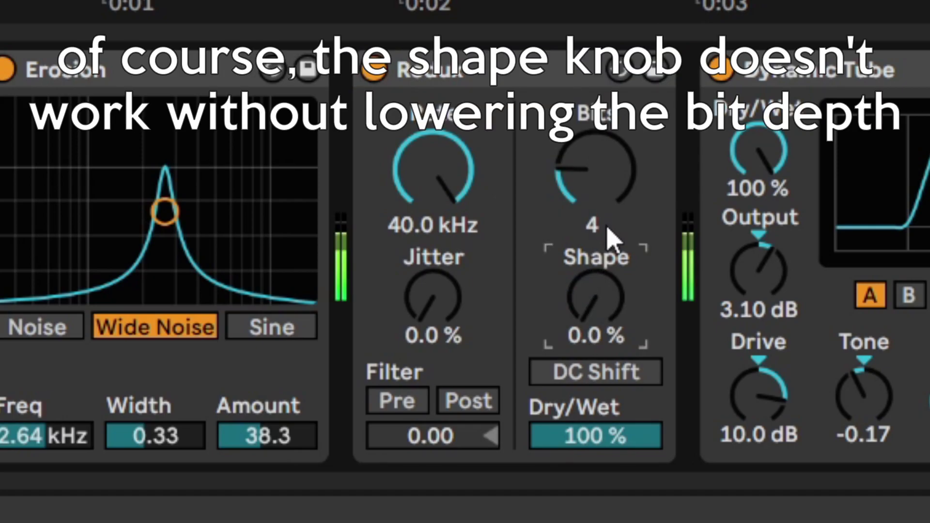
# Step: Set Redux Bits to 5, Shape 30 %, Jitter 8.2 %, and raise Rate to 19.1 kHz
pyautogui.moveTo(605, 196)
pyautogui.mouseDown()
pyautogui.moveTo(605, 175)
pyautogui.moveTo(605, 187)
pyautogui.mouseUp()
pyautogui.scroll(-1, 612, 176)
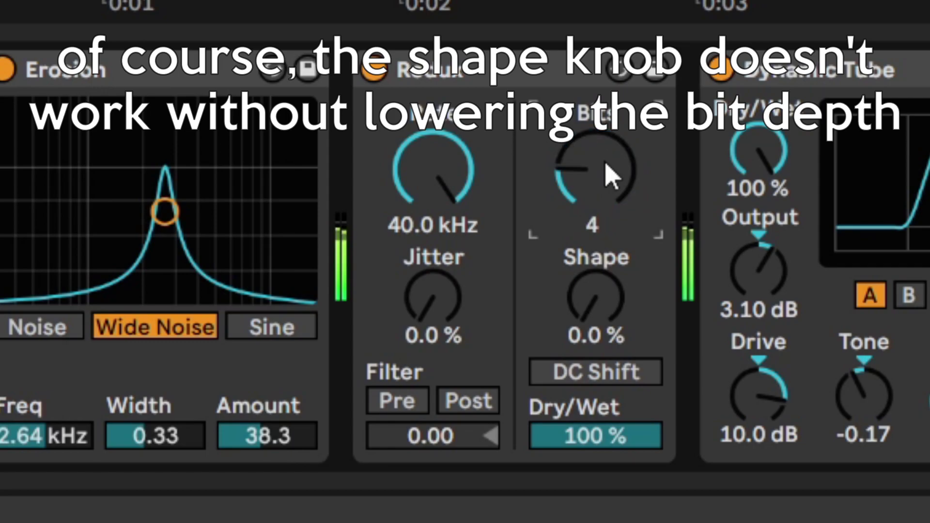
pyautogui.scroll(1, 611, 176)
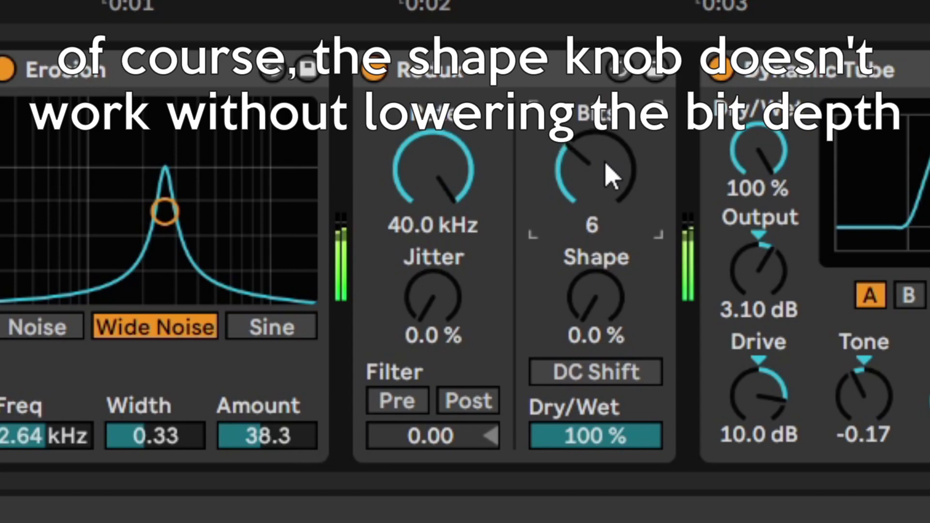
pyautogui.scroll(-1, 612, 177)
pyautogui.scroll(-2, 611, 176)
pyautogui.scroll(1, 611, 177)
pyautogui.moveTo(609, 297); pyautogui.dragTo(609, 252)
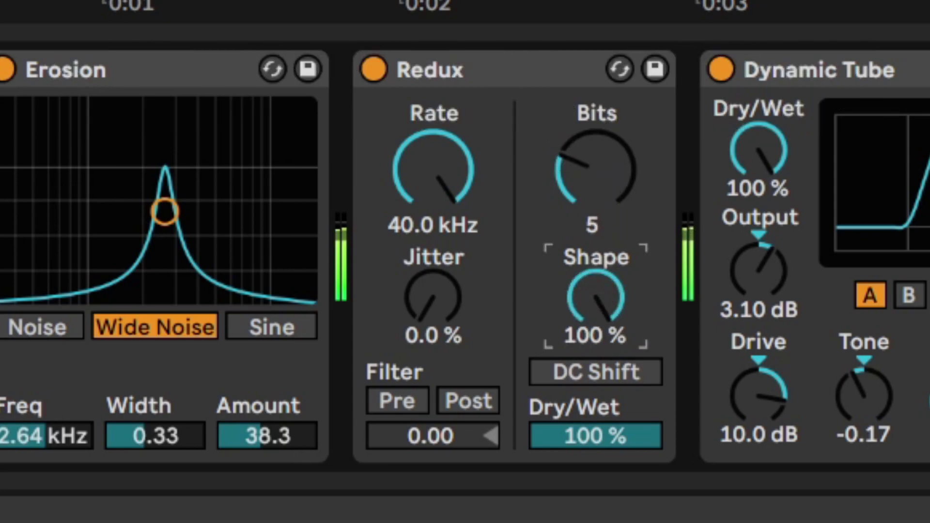
pyautogui.moveTo(610, 187); pyautogui.dragTo(603, 206)
pyautogui.moveTo(606, 301); pyautogui.dragTo(606, 339)
pyautogui.hotkey('ctrl', 'z')
pyautogui.hotkey('ctrl', 'z')
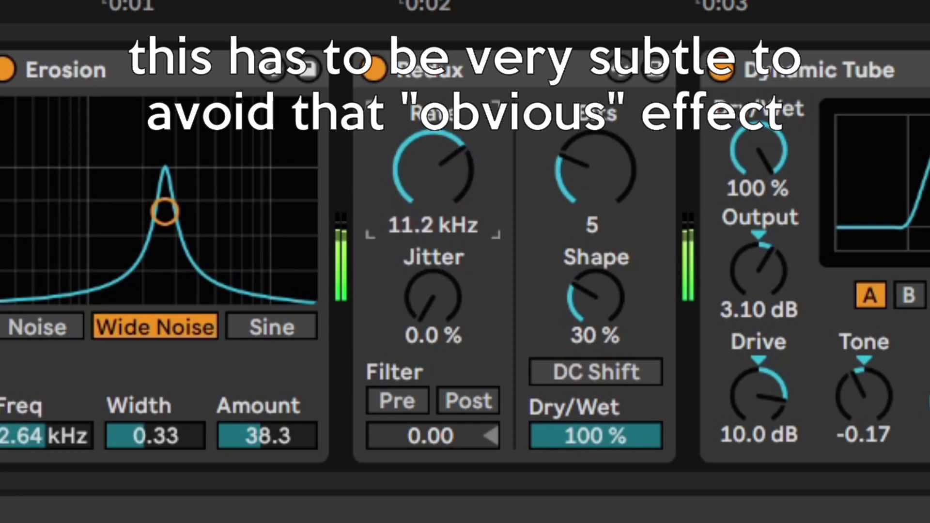
pyautogui.moveTo(435, 313)
pyautogui.mouseDown()
pyautogui.moveTo(435, 237)
pyautogui.moveTo(434, 306)
pyautogui.mouseUp()
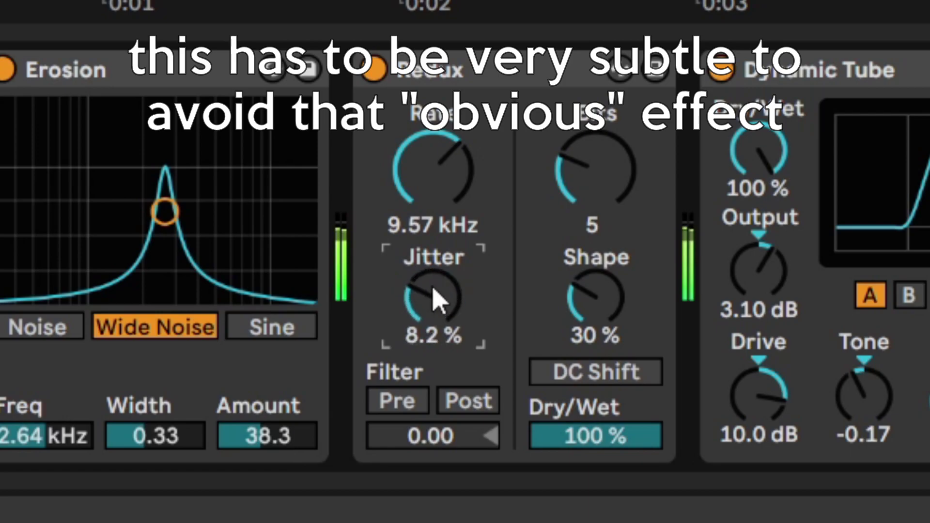
pyautogui.moveTo(433, 168); pyautogui.dragTo(434, 140)
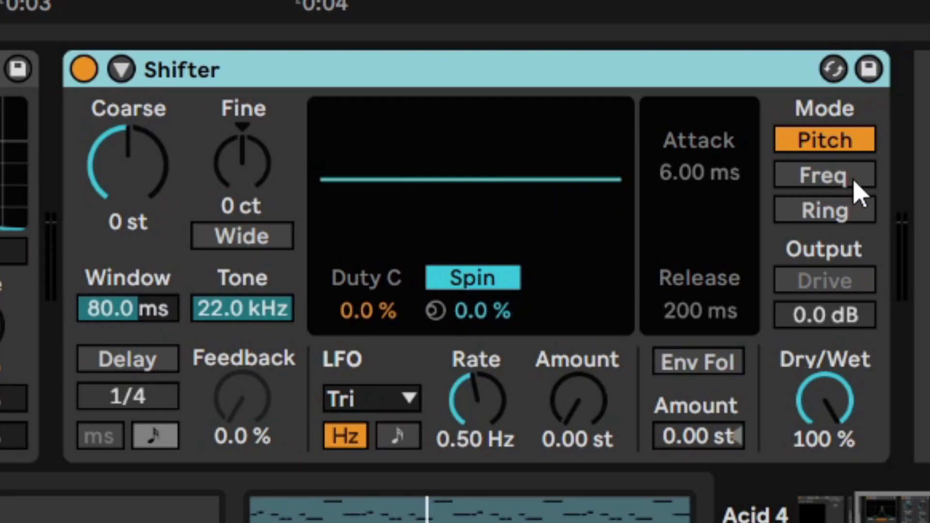
# Step: Switch Shifter to Freq mode, audition Fine detuning during playback, then reset Fine to 0.00 Hz
pyautogui.click(860, 190)
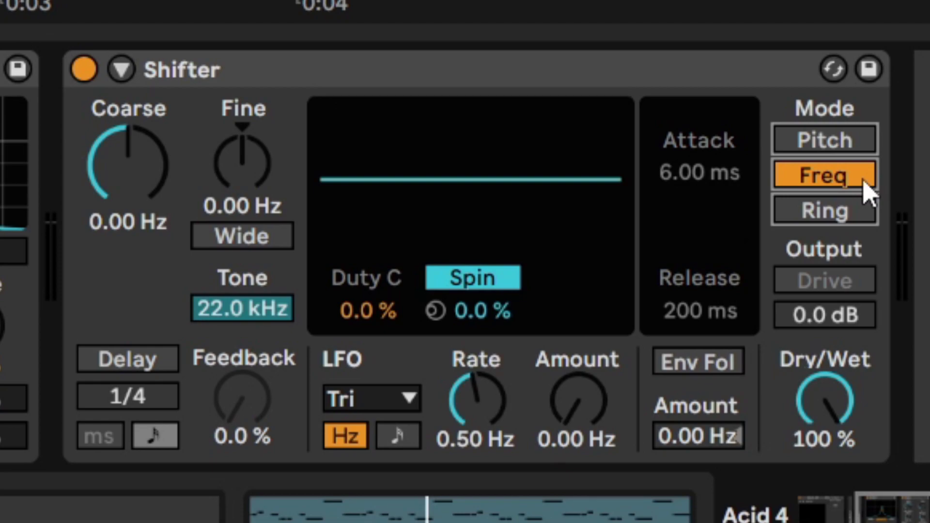
pyautogui.press('space')
pyautogui.moveTo(225, 176)
pyautogui.mouseDown()
pyautogui.moveTo(243, 155)
pyautogui.moveTo(243, 178)
pyautogui.mouseUp()
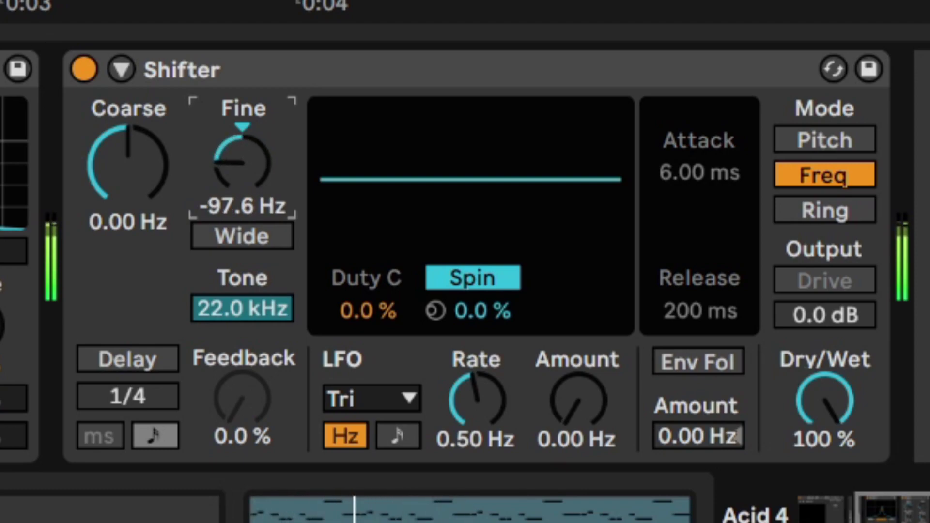
pyautogui.doubleClick(248, 138)
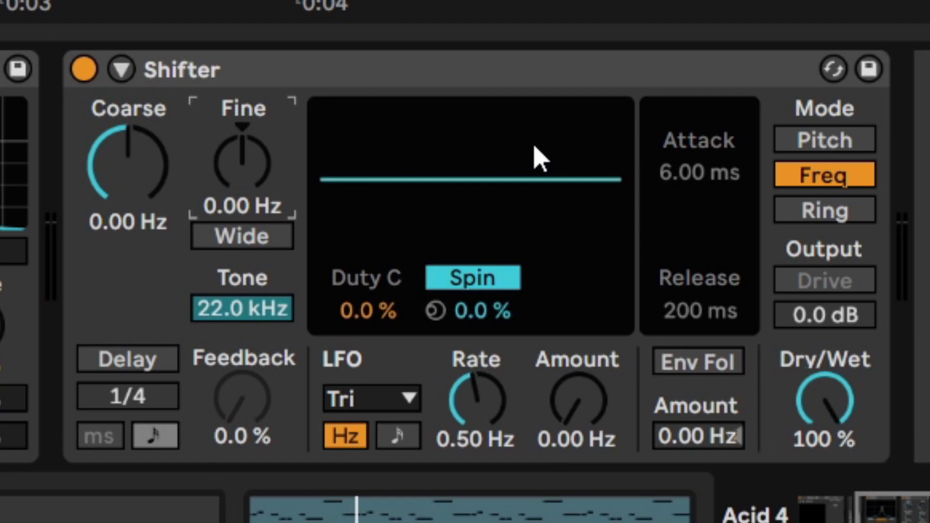
# Step: Switch the Shifter LFO waveform to Random and rough in its amount and rate
pyautogui.click(486, 206)
pyautogui.click(409, 399)
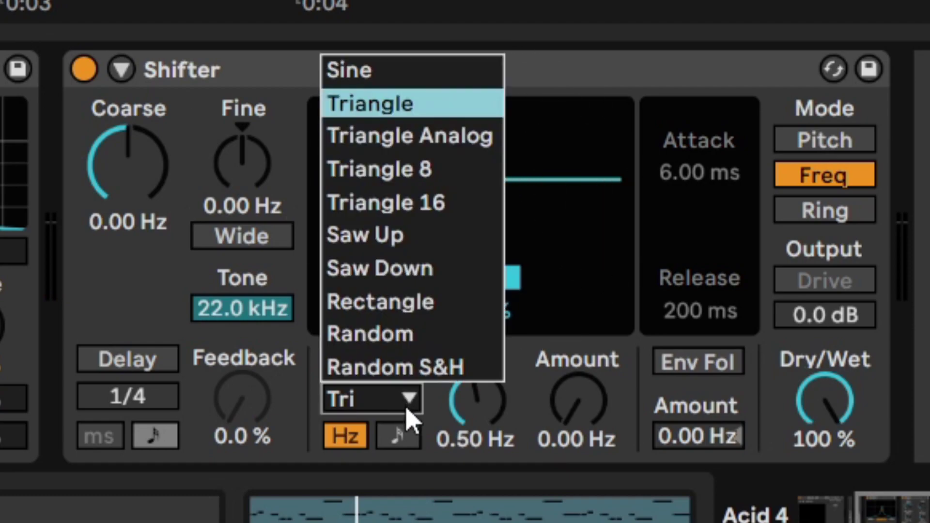
pyautogui.click(431, 342)
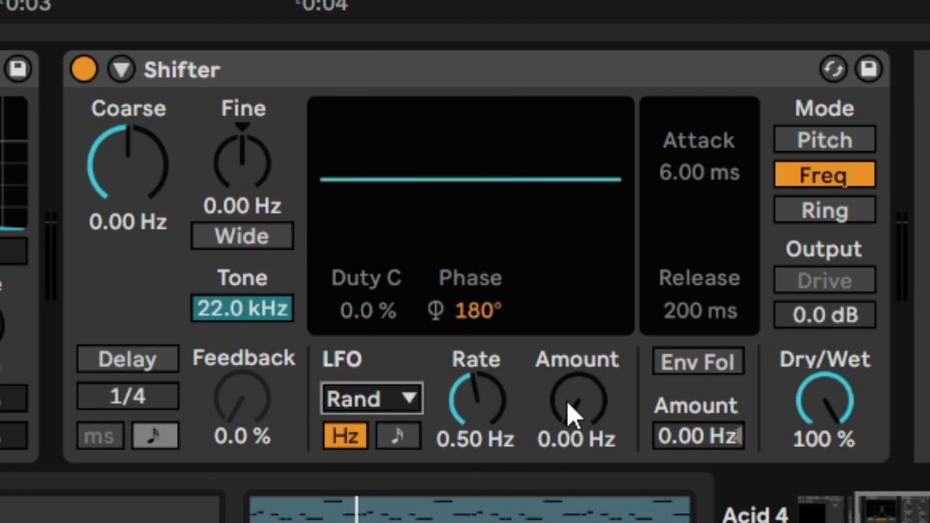
pyautogui.moveTo(572, 413); pyautogui.dragTo(571, 351)
pyautogui.moveTo(499, 416); pyautogui.dragTo(495, 442)
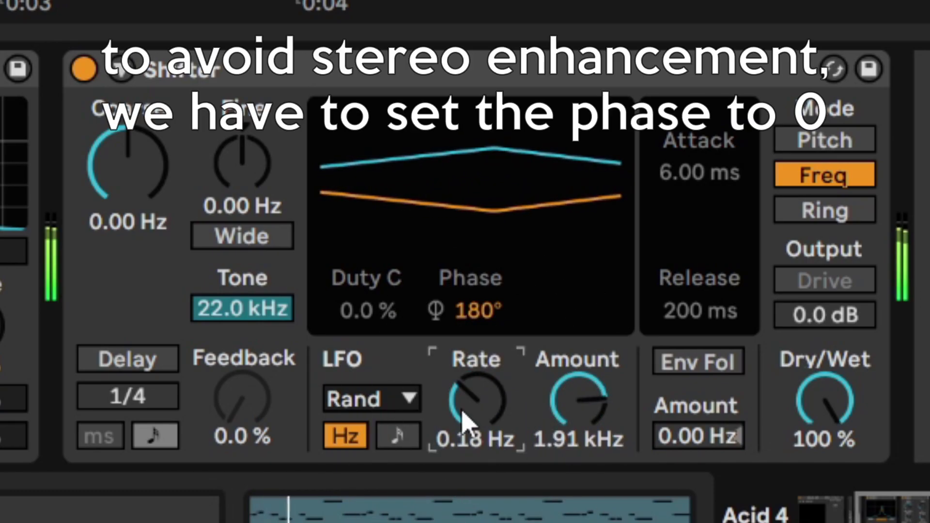
pyautogui.moveTo(462, 412); pyautogui.dragTo(462, 361)
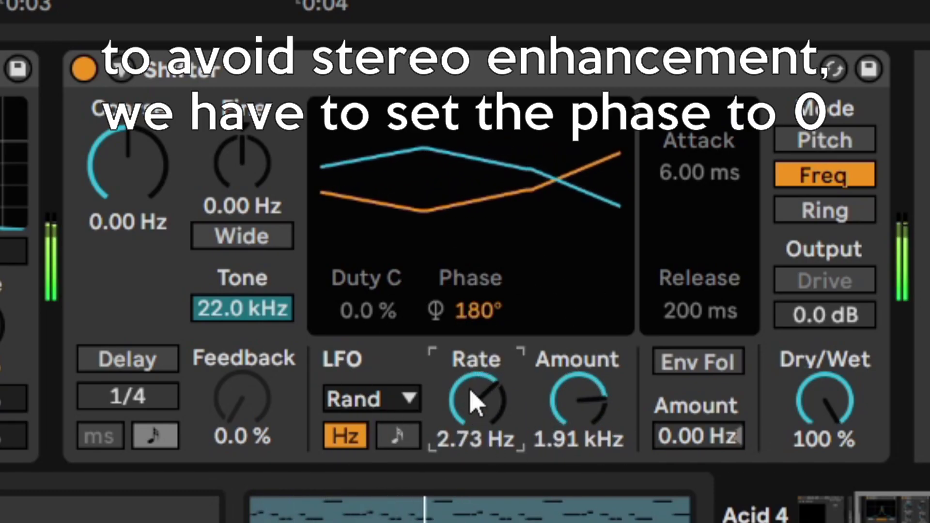
pyautogui.moveTo(478, 402); pyautogui.dragTo(485, 412)
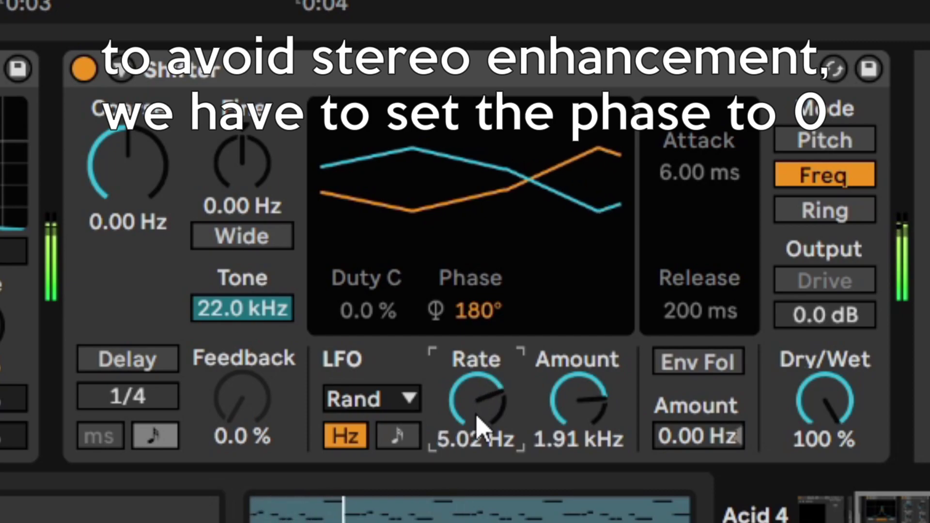
# Step: Set the LFO phase to 0° and lower the amount to 18.3 Hz and the rate to about 0.44 Hz
pyautogui.moveTo(482, 321); pyautogui.dragTo(481, 369)
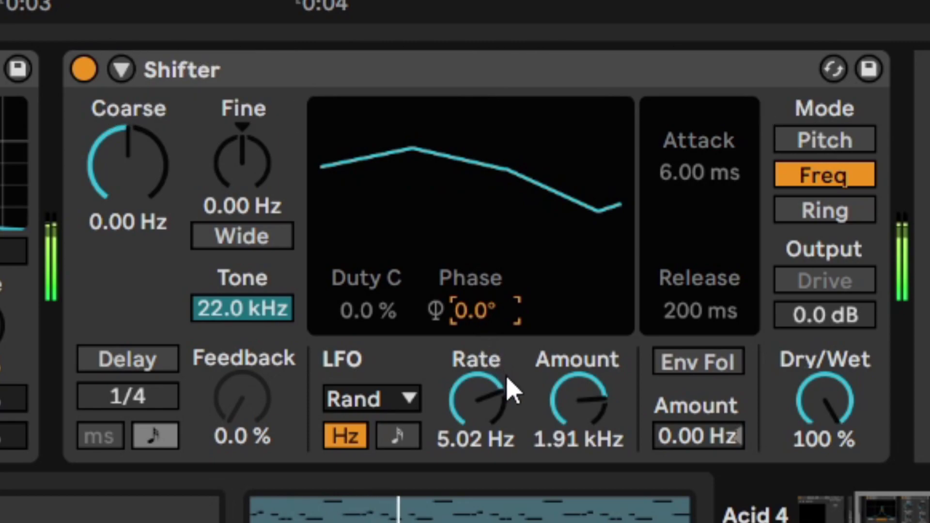
pyautogui.moveTo(564, 400); pyautogui.dragTo(564, 448)
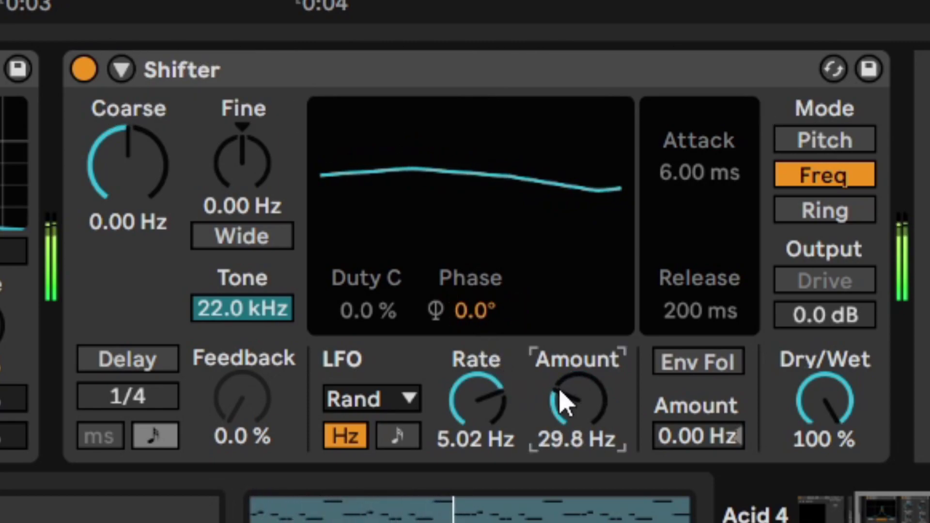
pyautogui.moveTo(576, 403)
pyautogui.mouseDown()
pyautogui.moveTo(576, 380)
pyautogui.moveTo(576, 400)
pyautogui.mouseUp()
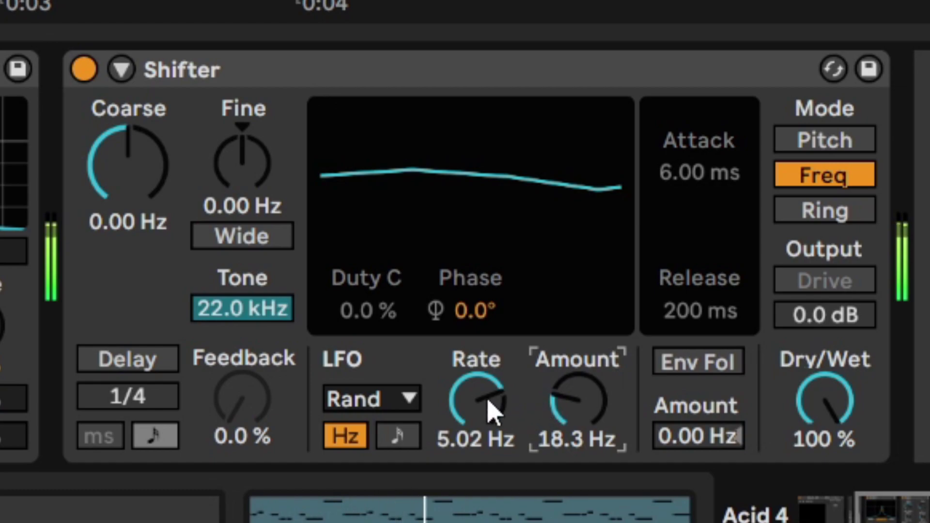
pyautogui.moveTo(492, 412); pyautogui.dragTo(492, 432)
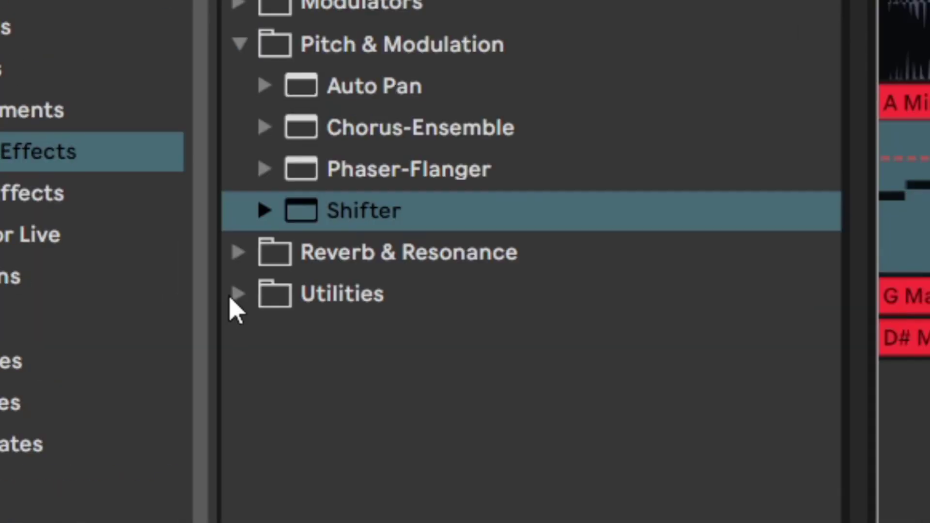
# Step: Insert a Utility device between Erosion and Redux and set its Width to 110%
pyautogui.click(237, 294)
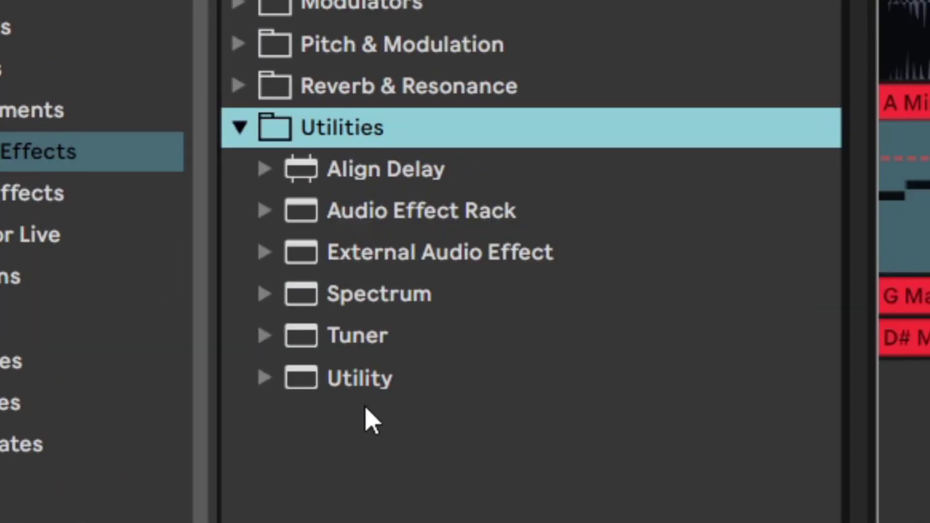
pyautogui.click(380, 374)
pyautogui.moveTo(383, 383); pyautogui.dragTo(320, 160)
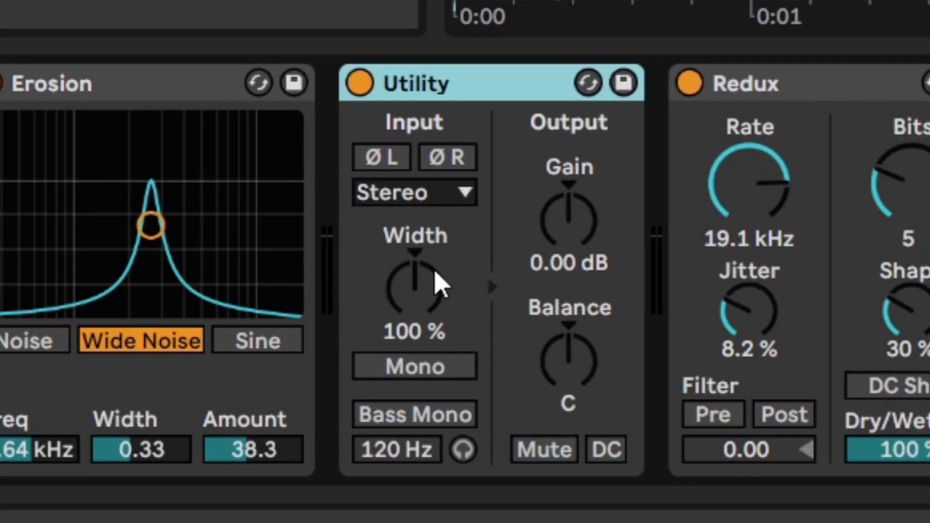
pyautogui.hscroll(-10, 465, 313)
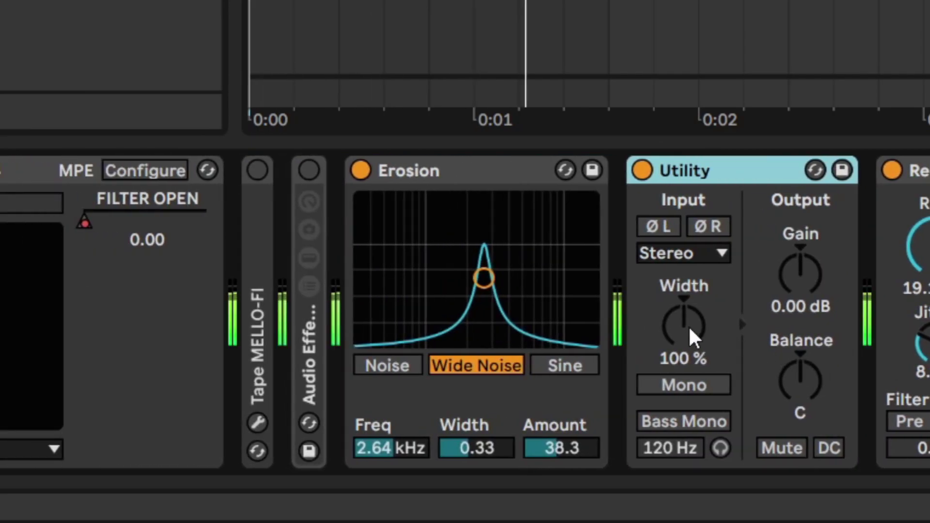
pyautogui.moveTo(684, 324)
pyautogui.mouseDown()
pyautogui.moveTo(684, 271)
pyautogui.moveTo(683, 344)
pyautogui.moveTo(684, 313)
pyautogui.mouseUp()
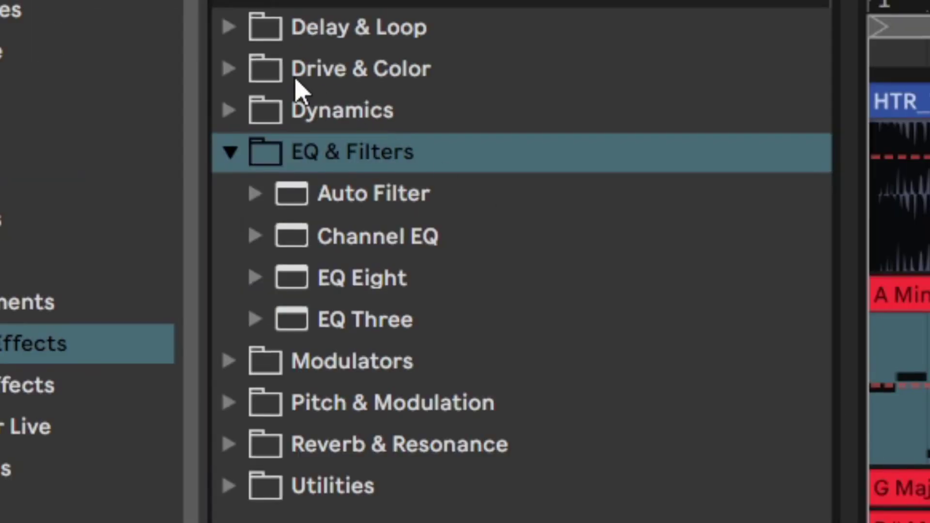
# Step: Add EQ Eight at the chain's end, disable the low bands, and enable band 8 as a steep low-pass
pyautogui.moveTo(361, 278); pyautogui.dragTo(412, 521)
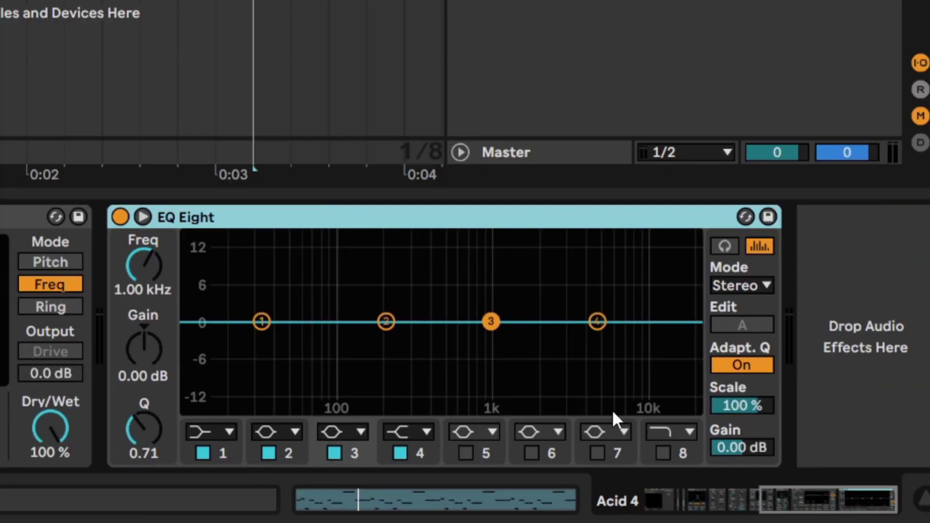
pyautogui.click(334, 453)
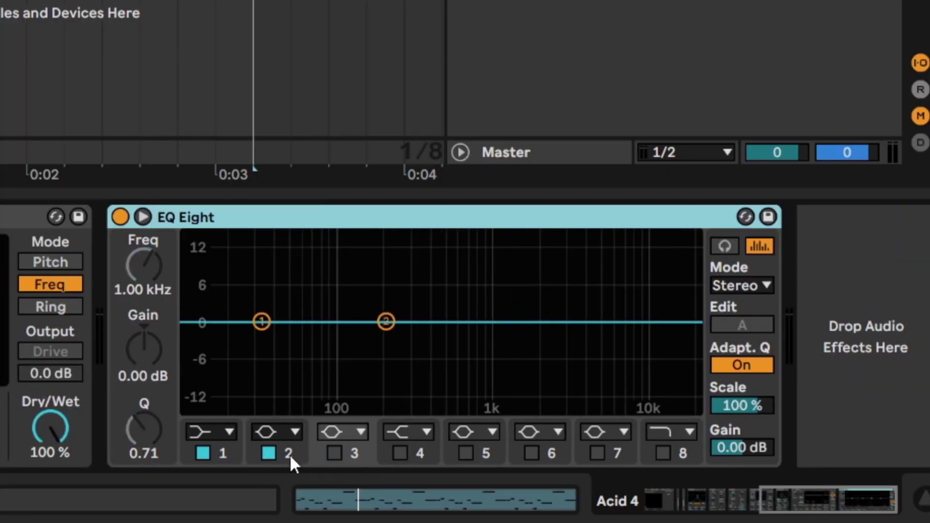
pyautogui.click(211, 453)
pyautogui.click(664, 434)
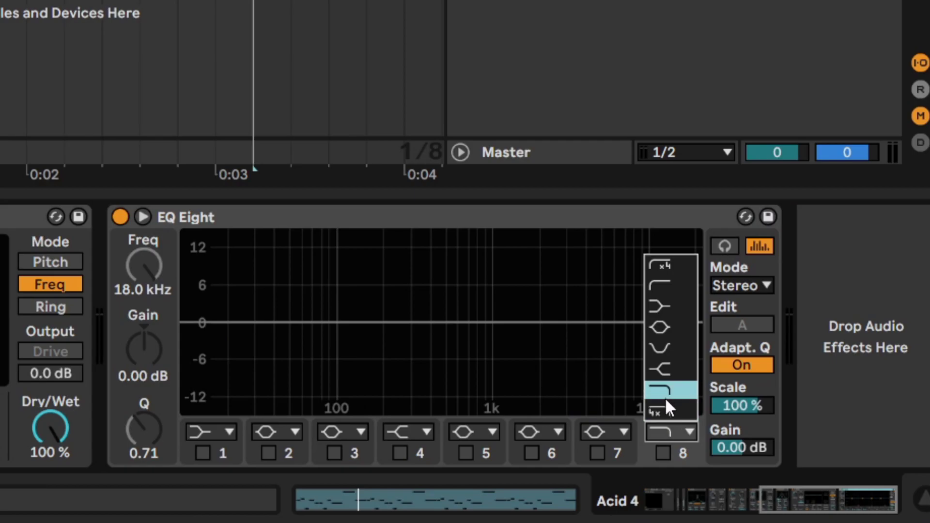
pyautogui.click(669, 410)
pyautogui.click(664, 453)
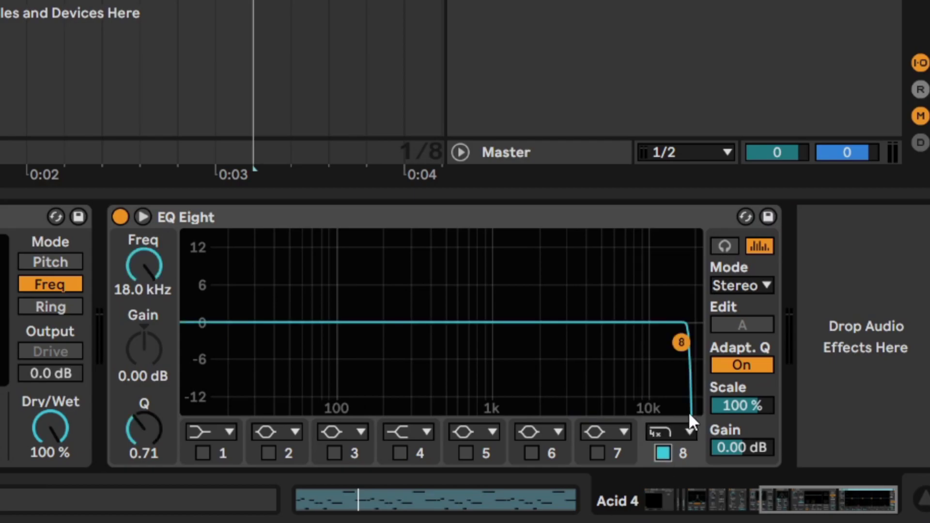
# Step: Make band 8 a 12 dB low-pass at 8.80 kHz, Q 0.63, and boost band 3 about 5.6 dB near 323 Hz
pyautogui.press('space')
pyautogui.moveTo(139, 259); pyautogui.dragTo(140, 293)
pyautogui.click(672, 431)
pyautogui.click(659, 395)
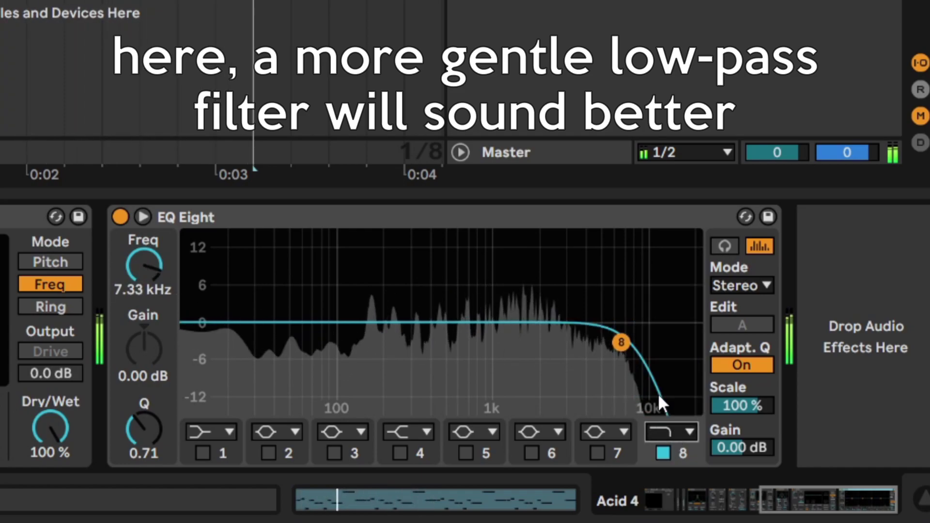
pyautogui.moveTo(143, 267)
pyautogui.mouseDown()
pyautogui.moveTo(143, 247)
pyautogui.moveTo(143, 260)
pyautogui.mouseUp()
pyautogui.moveTo(144, 429)
pyautogui.mouseDown()
pyautogui.moveTo(144, 443)
pyautogui.moveTo(144, 432)
pyautogui.mouseUp()
pyautogui.click(334, 453)
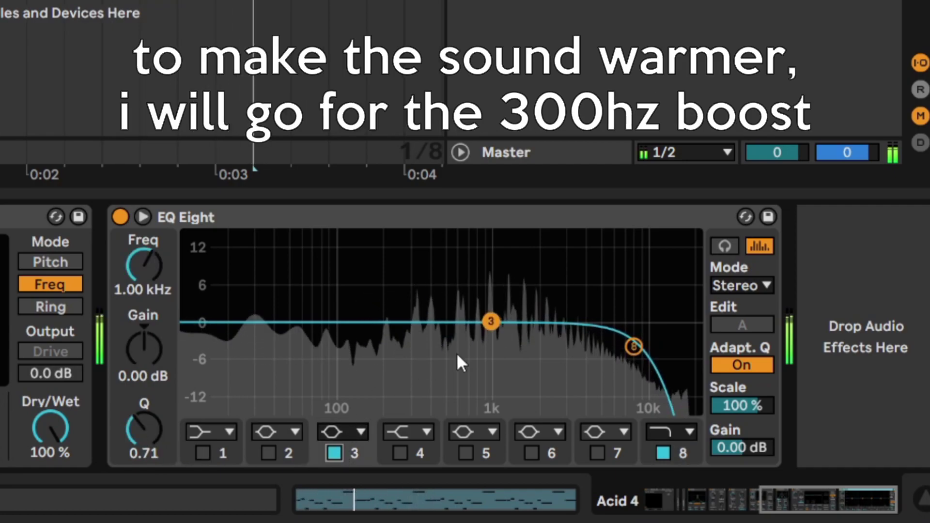
pyautogui.moveTo(490, 322); pyautogui.dragTo(414, 283)
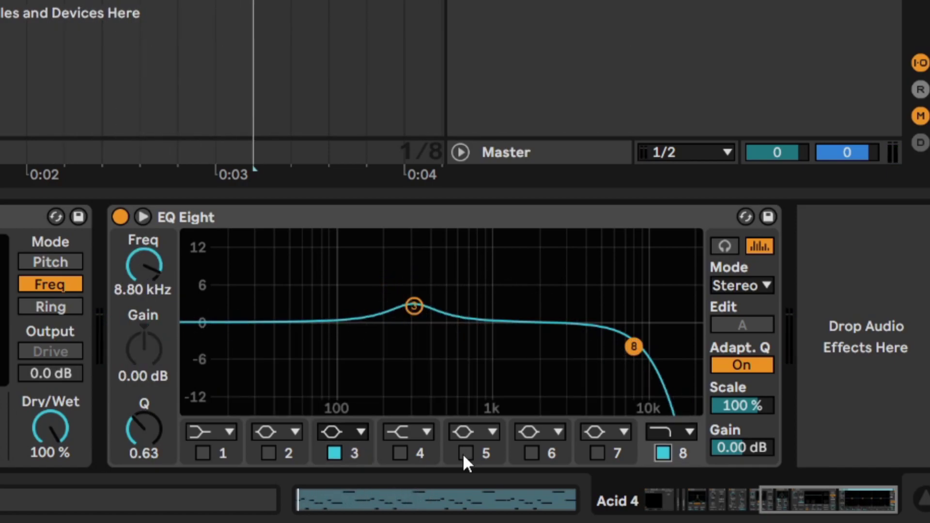
# Step: Enable EQ bands 5 and 6 with roughly 9 dB boosts around 1 kHz and 4 kHz
pyautogui.click(465, 453)
pyautogui.moveTo(340, 322); pyautogui.dragTo(481, 283)
pyautogui.click(532, 453)
pyautogui.moveTo(642, 320); pyautogui.dragTo(584, 270)
pyautogui.scroll(5, 582, 271)
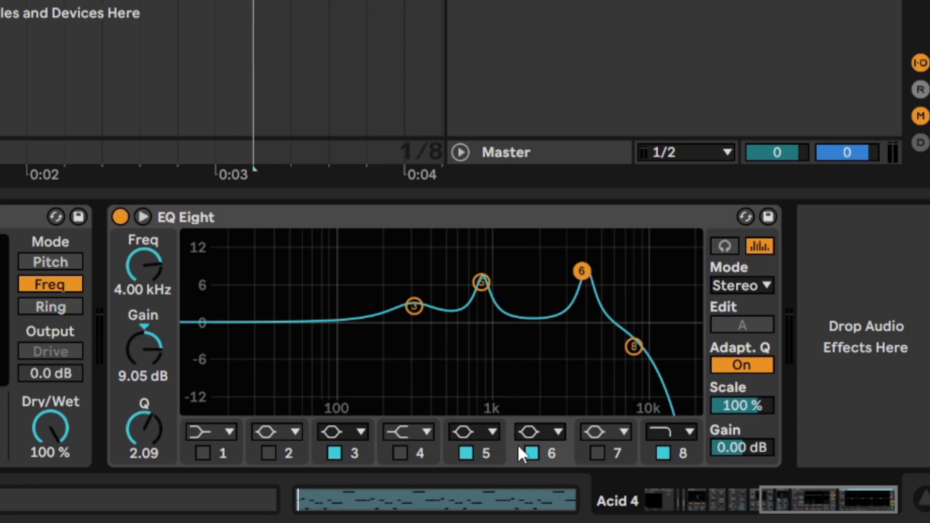
pyautogui.press('space')
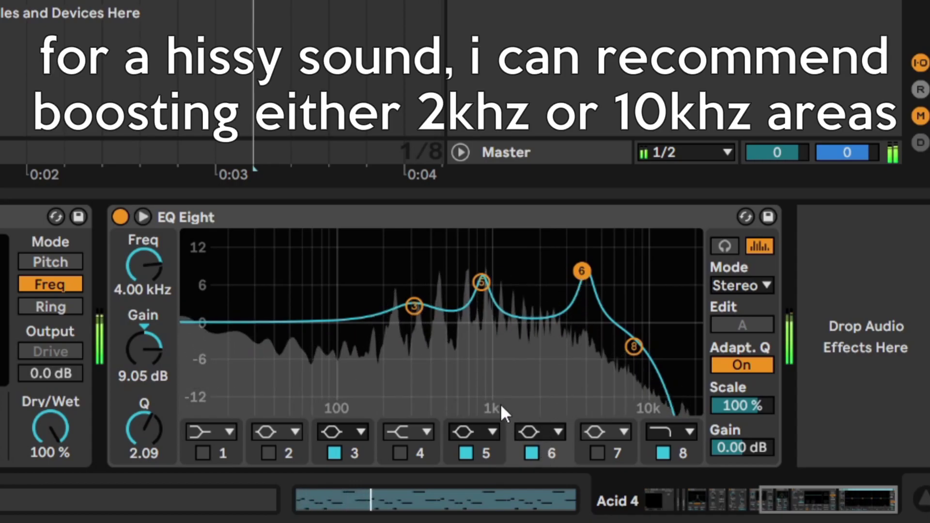
# Step: Turn band 5 off and set band 6 to about a 6 dB boost at 7.26 kHz, comparing bypassed
pyautogui.click(466, 453)
pyautogui.moveTo(583, 271); pyautogui.dragTo(621, 276)
pyautogui.click(138, 365)
pyautogui.moveTo(138, 366)
pyautogui.mouseDown()
pyautogui.moveTo(137, 376)
pyautogui.moveTo(138, 356)
pyautogui.mouseUp()
pyautogui.moveTo(141, 434)
pyautogui.mouseDown()
pyautogui.moveTo(141, 442)
pyautogui.moveTo(141, 426)
pyautogui.mouseUp()
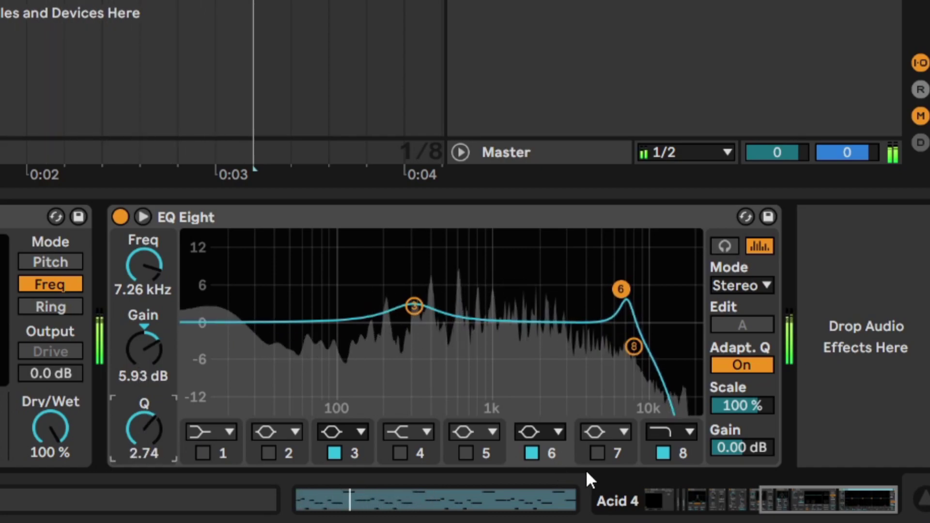
pyautogui.click(530, 452)
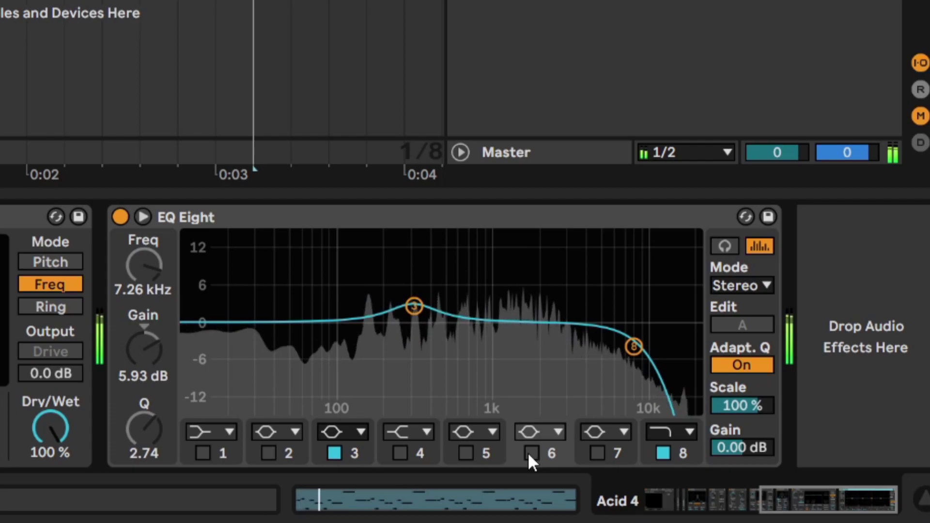
pyautogui.click(530, 454)
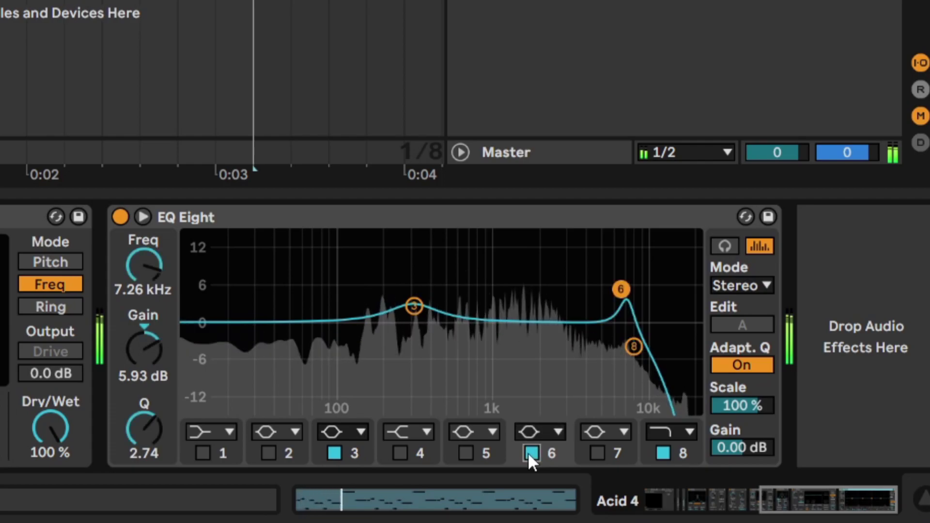
# Step: Retune band 5 to a narrow 2.25 kHz boost (4.05 dB, Q 5.78) and A/B it against bypass
pyautogui.click(466, 453)
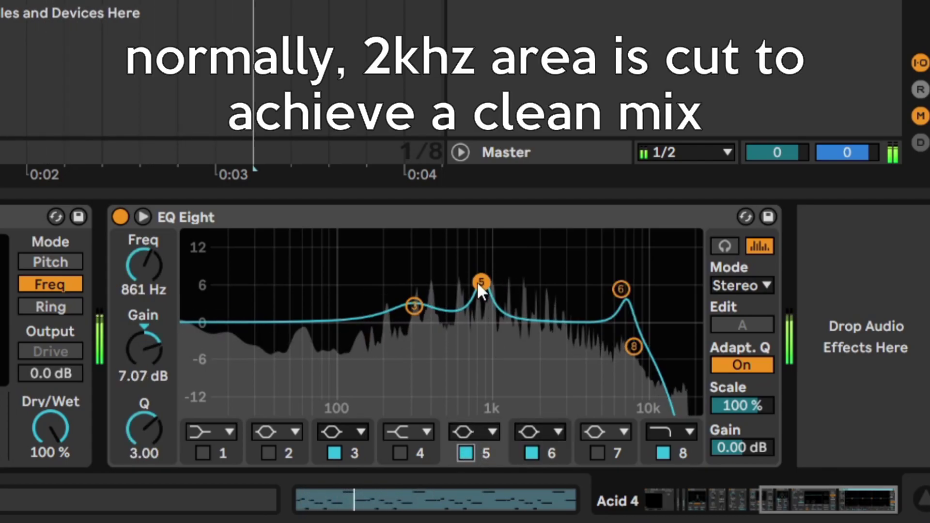
pyautogui.moveTo(477, 281); pyautogui.dragTo(544, 279)
pyautogui.moveTo(144, 348); pyautogui.dragTo(144, 364)
pyautogui.moveTo(144, 428)
pyautogui.mouseDown()
pyautogui.moveTo(144, 439)
pyautogui.moveTo(144, 418)
pyautogui.mouseUp()
pyautogui.click(467, 453)
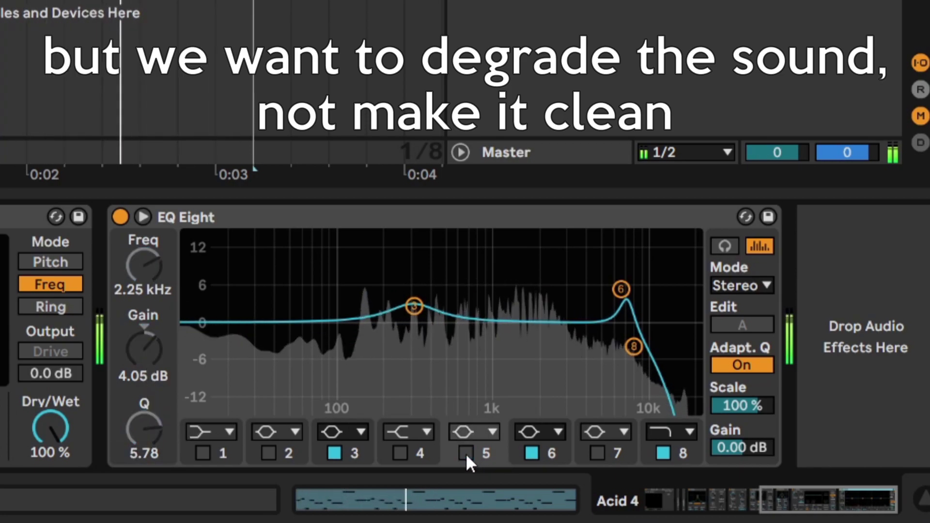
pyautogui.click(466, 453)
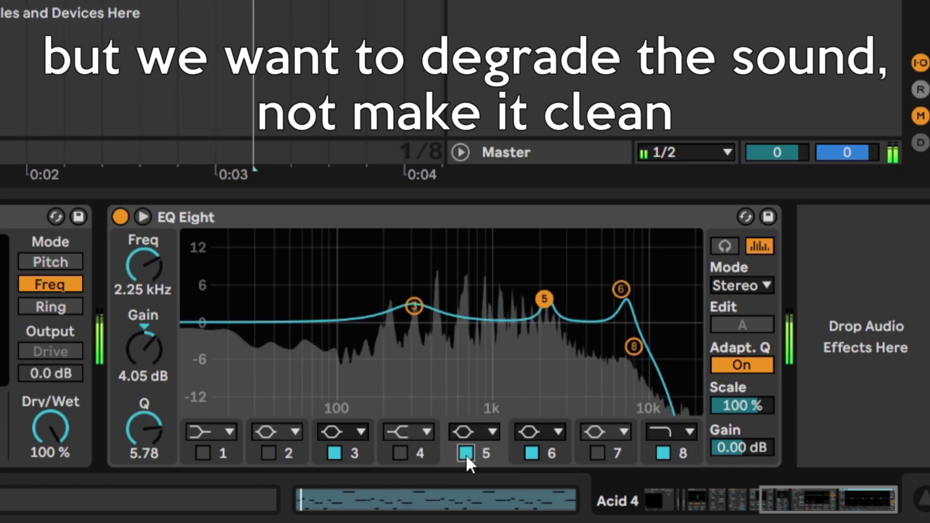
pyautogui.click(466, 453)
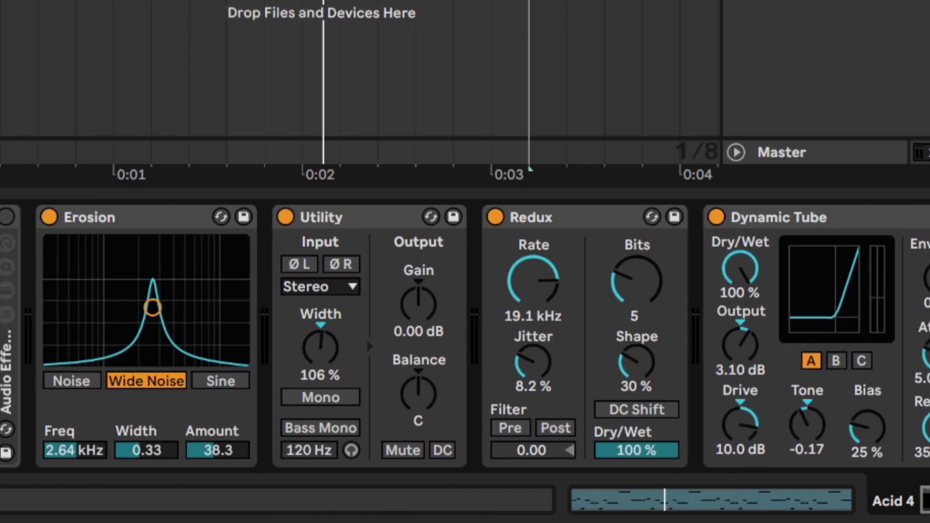
# Step: Group all devices into a rack with Ctrl+G, show its macros, and map the Redux knob to a macro
pyautogui.hotkey('ctrl', 'a')
pyautogui.hotkey('ctrl', 'g')
pyautogui.click(52, 288)
pyautogui.hscroll(5, 101, 258)
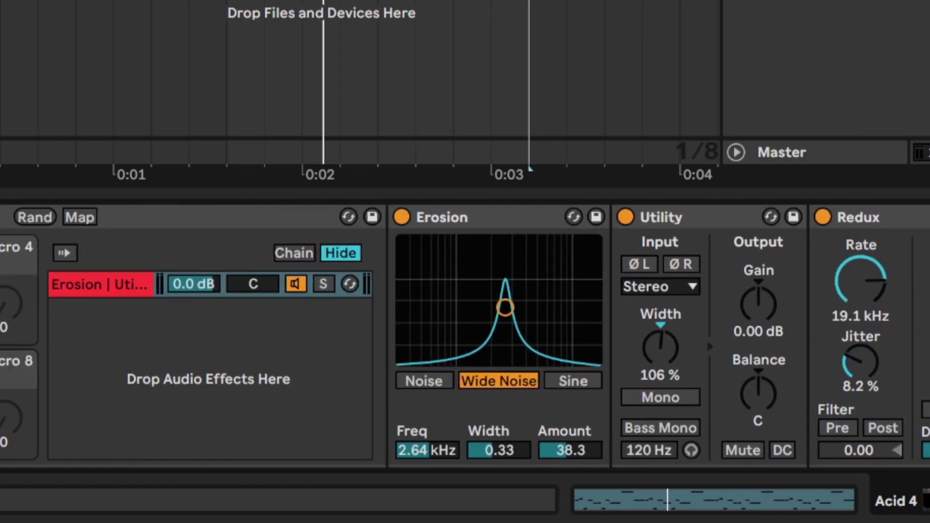
pyautogui.hscroll(3, 686, 338)
pyautogui.rightClick(792, 291)
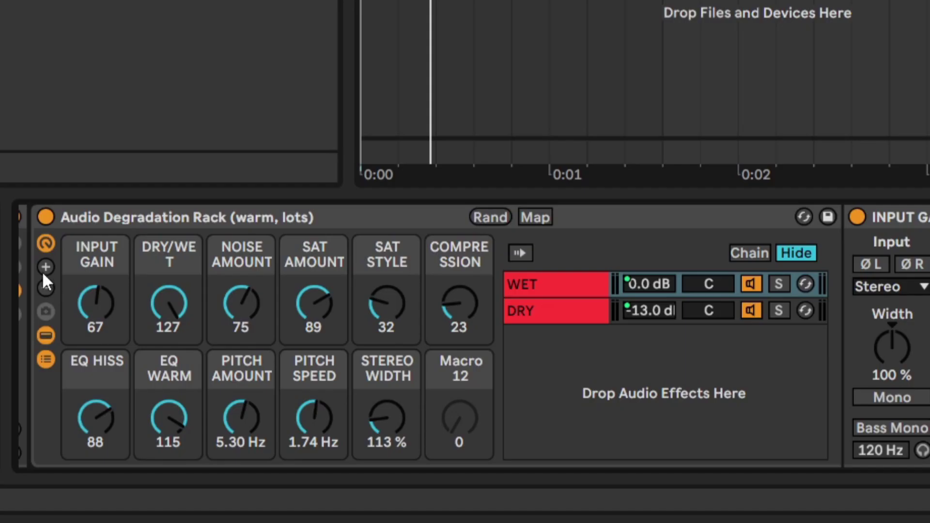
pyautogui.click(147, 220)
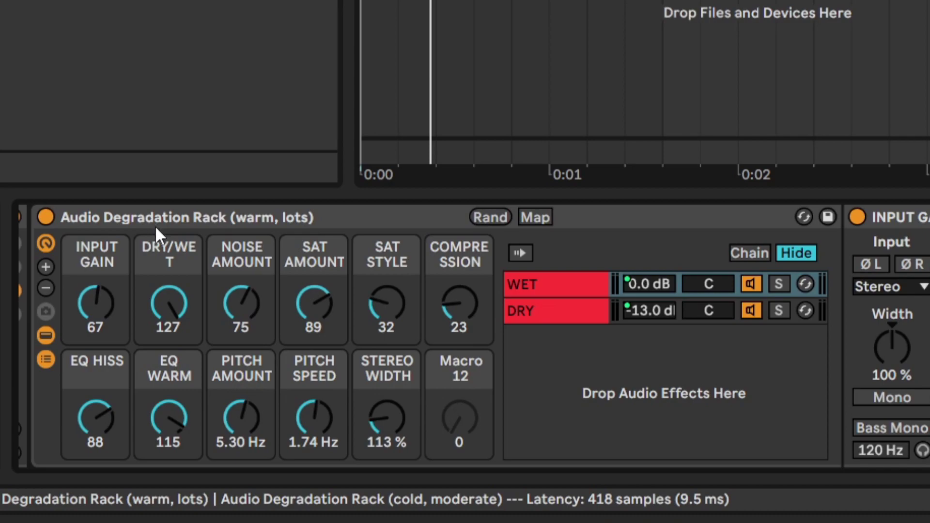
# Step: Map more device parameters across the chain to the rack's macros
pyautogui.click(299, 261)
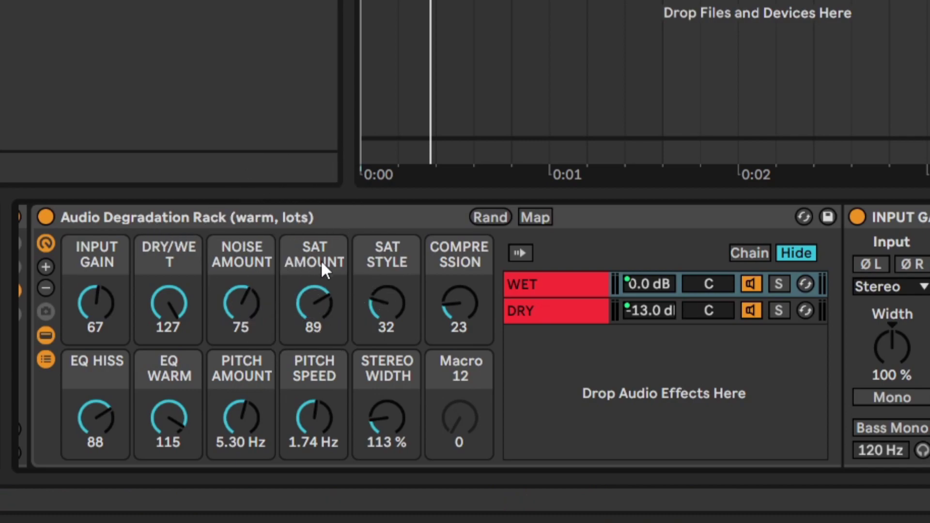
pyautogui.hscroll(10, 474, 336)
pyautogui.click(617, 328)
pyautogui.click(395, 287)
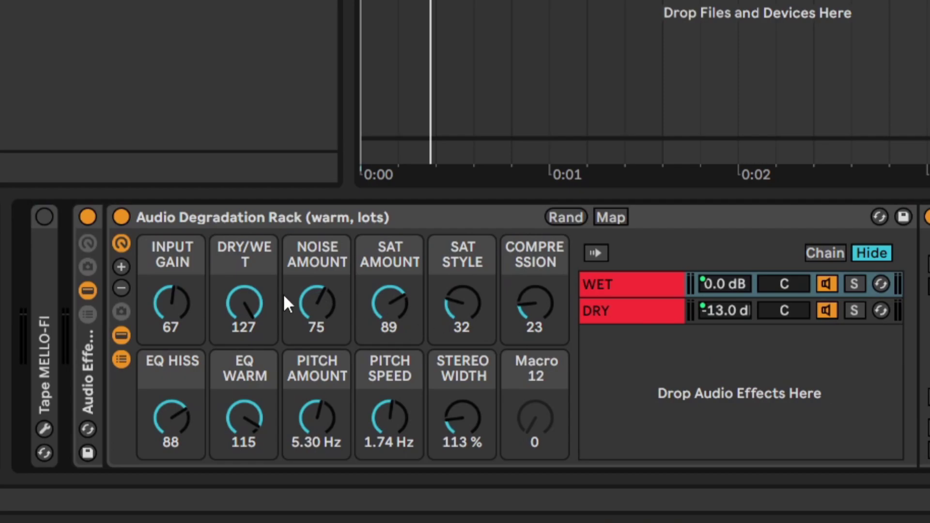
pyautogui.click(304, 300)
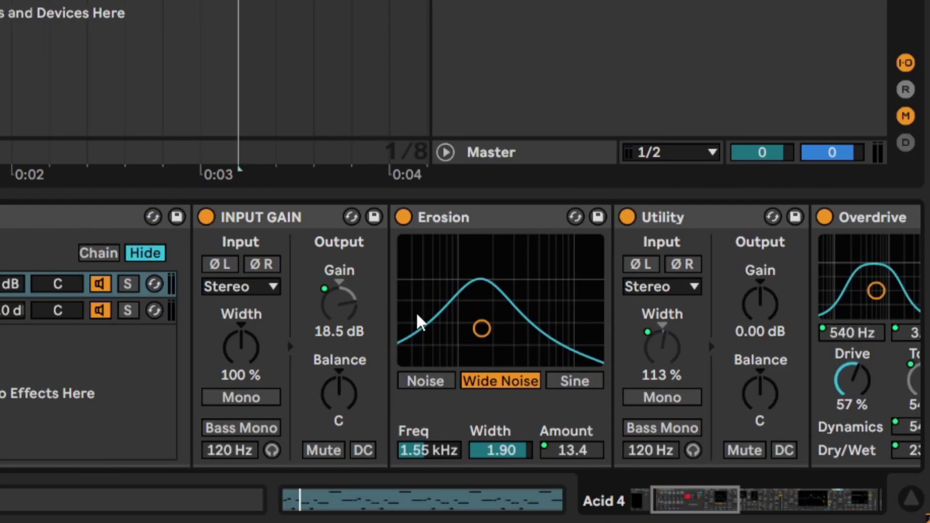
pyautogui.click(458, 315)
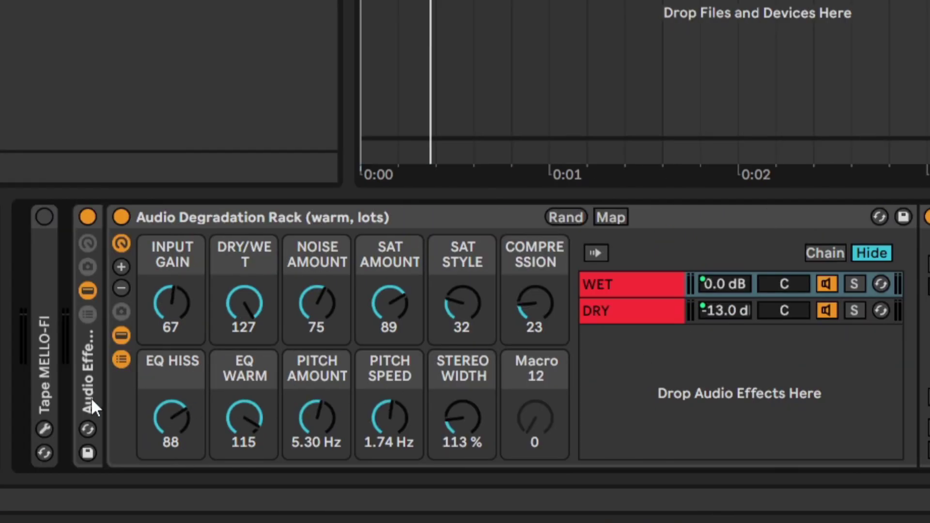
pyautogui.click(135, 369)
pyautogui.click(240, 370)
# Step: Finish mapping the remaining parameters to macros such as NOISE AMOUNT, SAT STYLE and EQ HISS
pyautogui.hscroll(10, 465, 339)
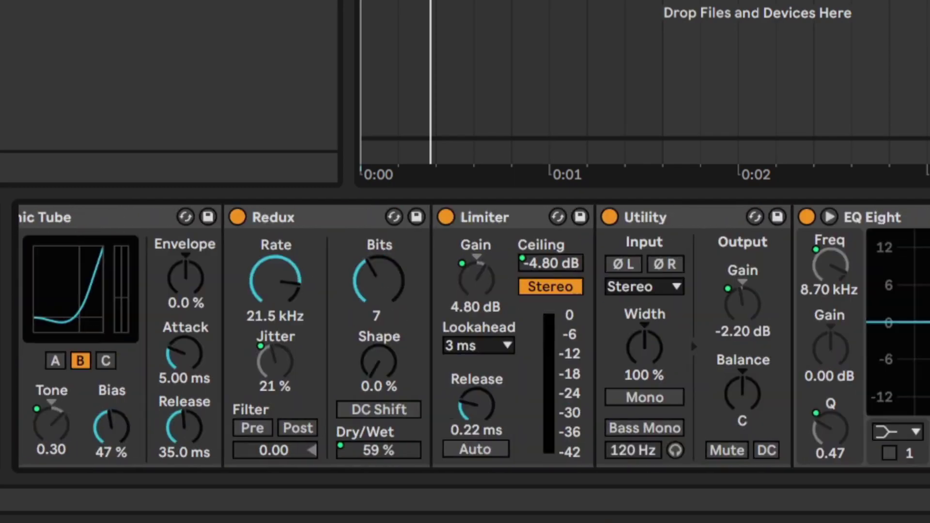
pyautogui.click(646, 290)
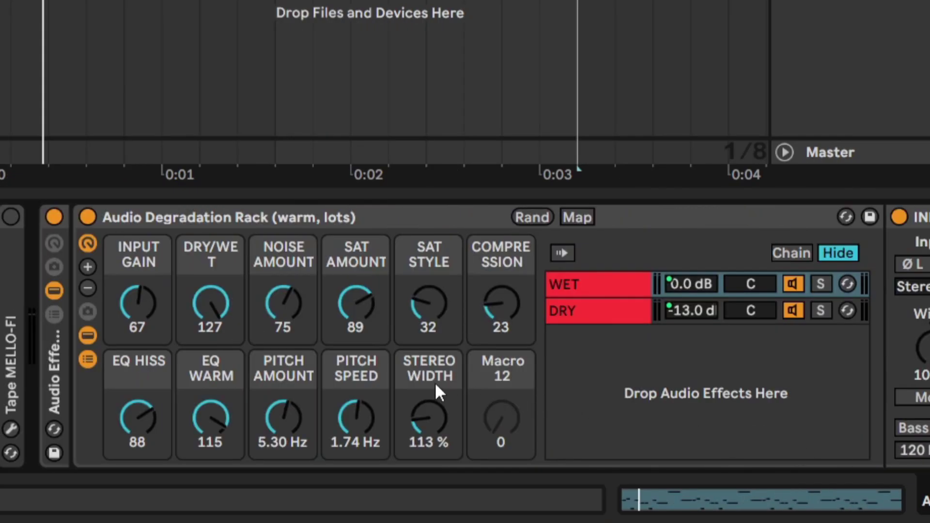
pyautogui.click(306, 382)
pyautogui.click(347, 378)
pyautogui.hscroll(6, 754, 436)
pyautogui.hscroll(4, 626, 338)
pyautogui.hscroll(-6, 693, 338)
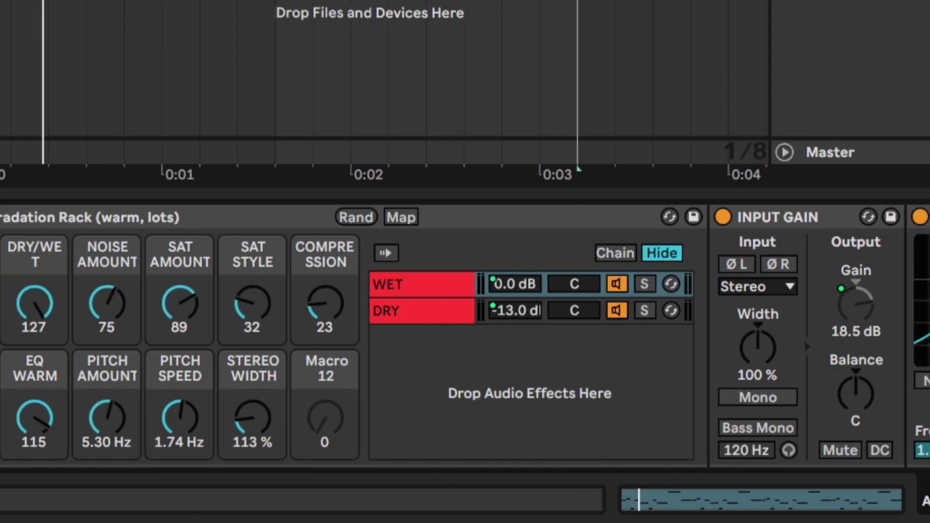
pyautogui.click(269, 384)
pyautogui.hscroll(5, 824, 384)
pyautogui.click(852, 364)
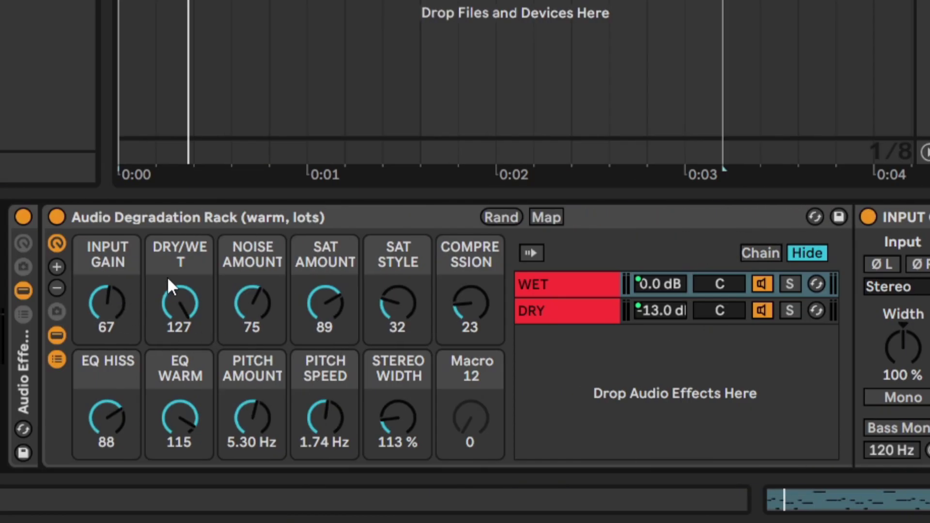
pyautogui.click(167, 280)
pyautogui.click(107, 276)
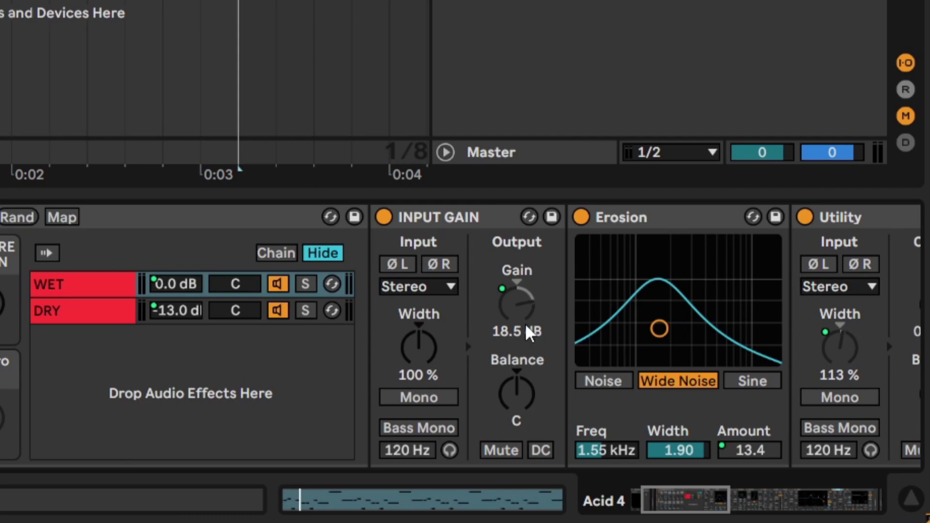
pyautogui.click(529, 333)
pyautogui.moveTo(688, 509); pyautogui.dragTo(702, 510)
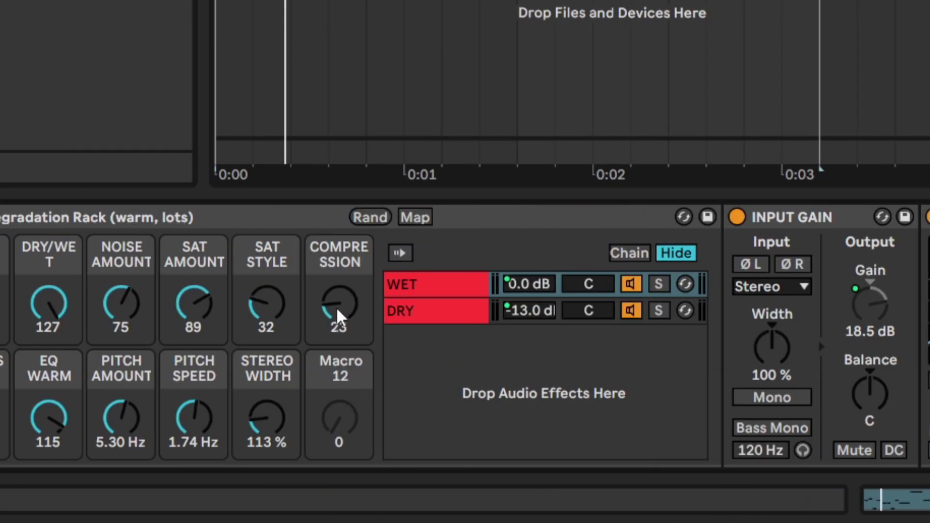
pyautogui.click(338, 305)
pyautogui.hscroll(10, 818, 338)
pyautogui.hscroll(12, 824, 338)
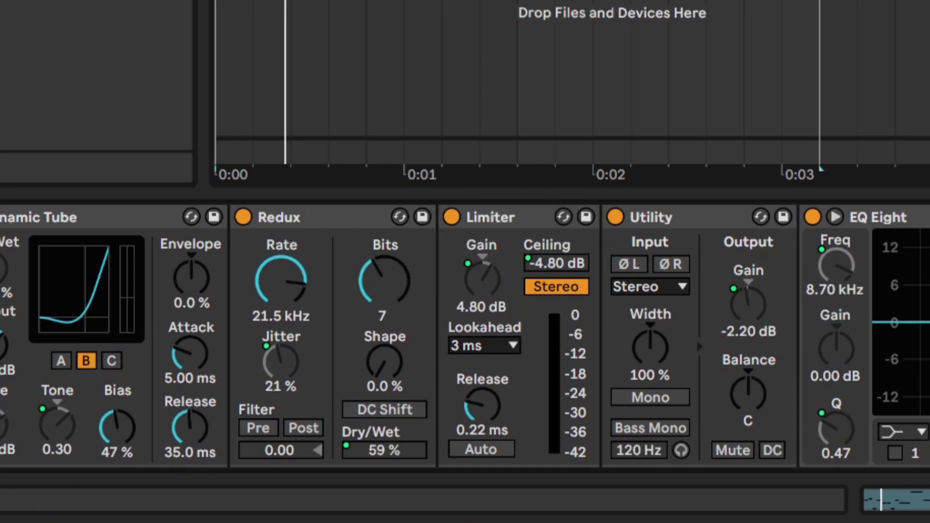
pyautogui.hscroll(-15, 697, 338)
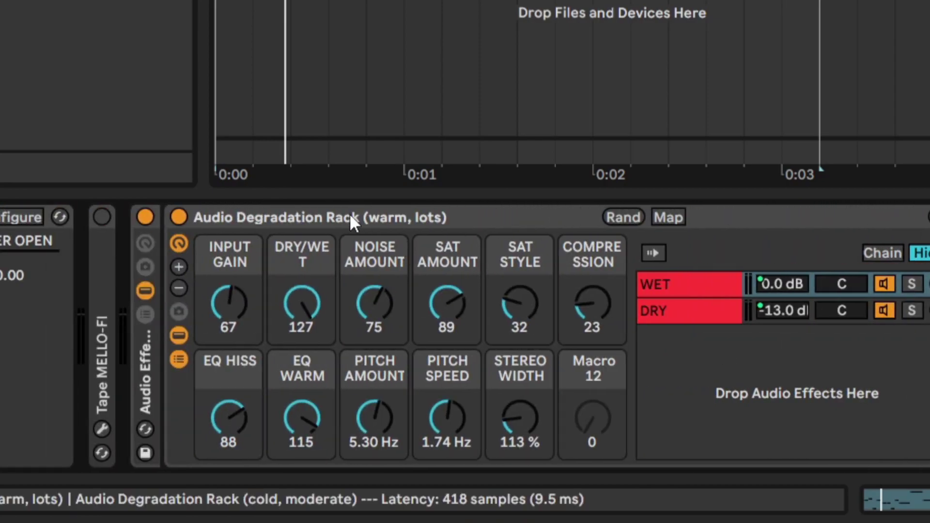